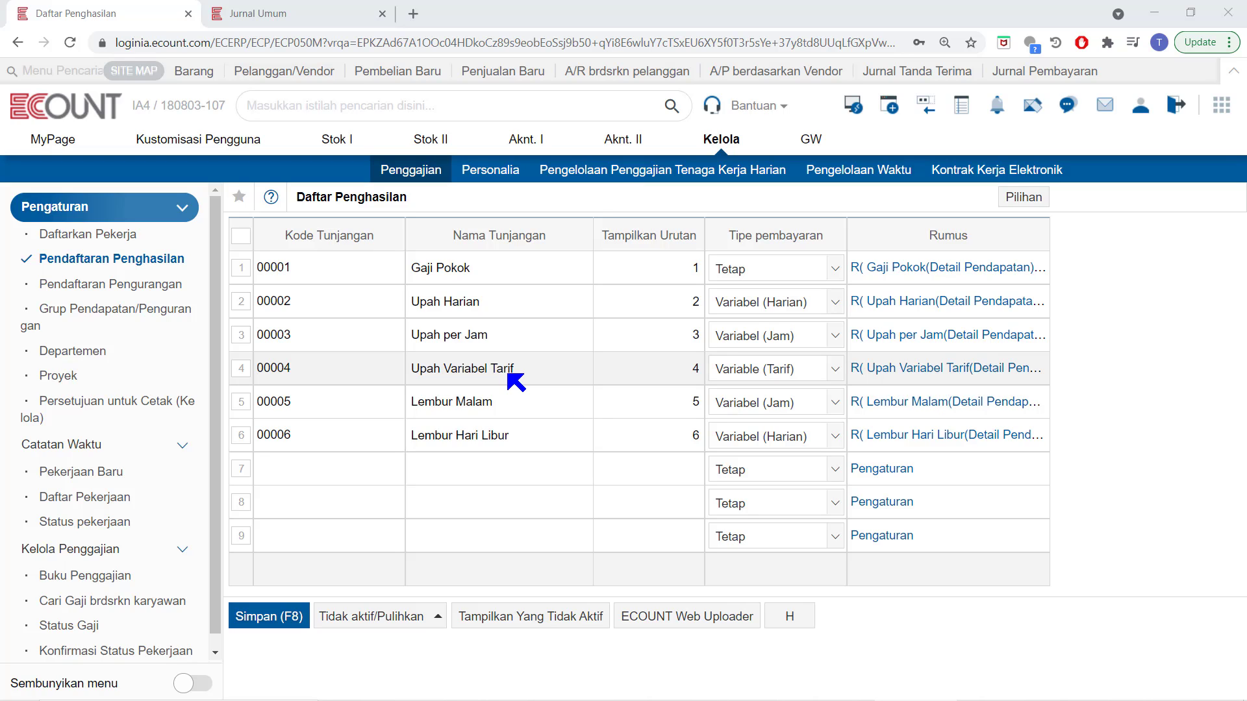
# Inspect the allowance list's code, name and display-order fields, and the payment type options available for Gaji Pokok.
pyautogui.click(509, 375)
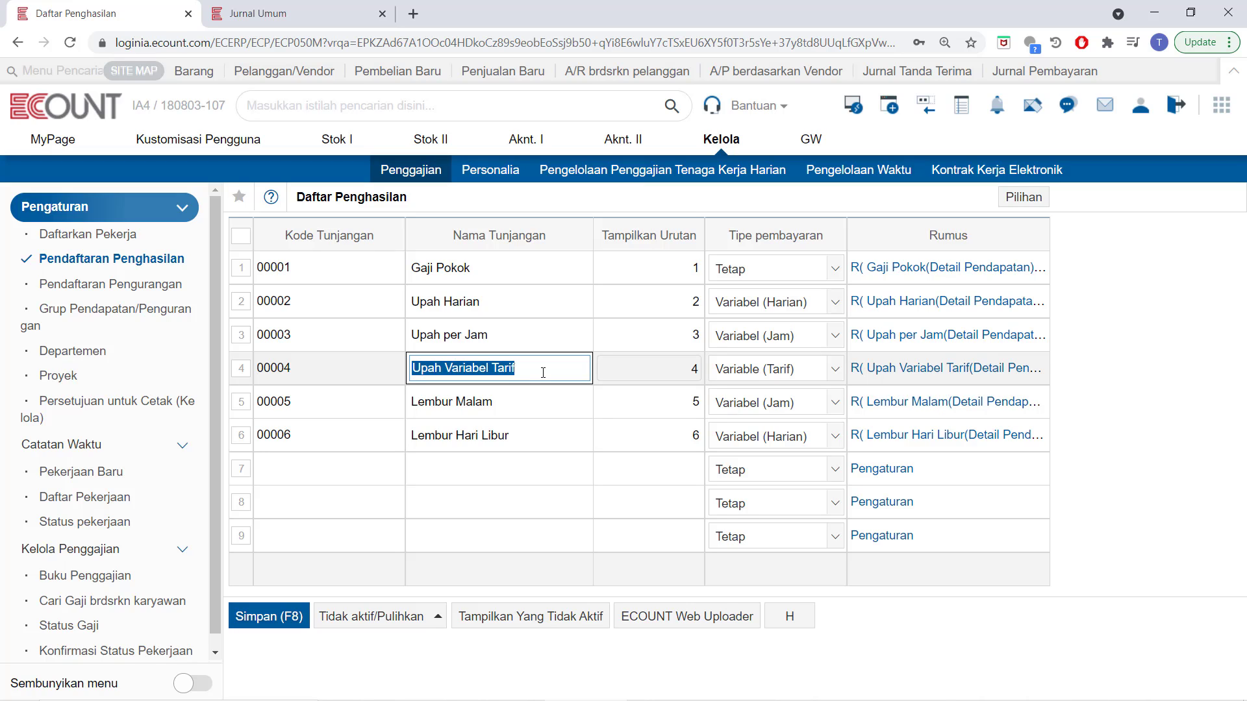
pyautogui.click(384, 472)
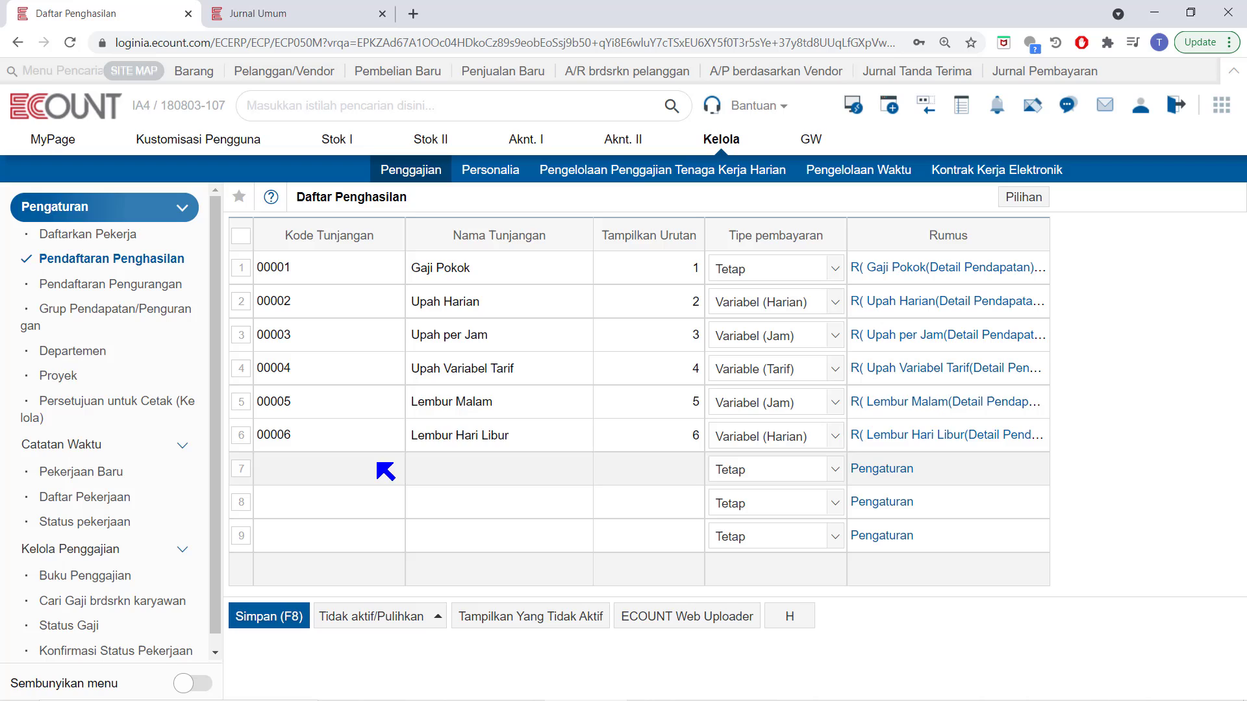
pyautogui.click(491, 483)
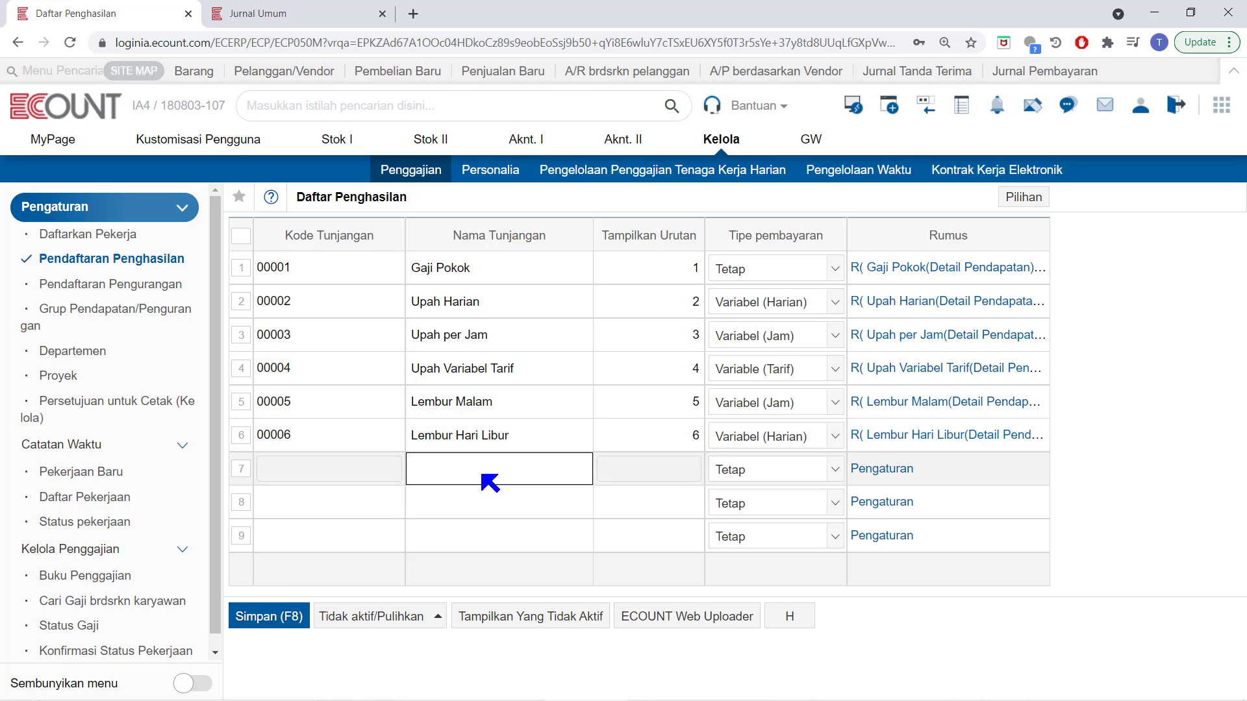
pyautogui.click(640, 476)
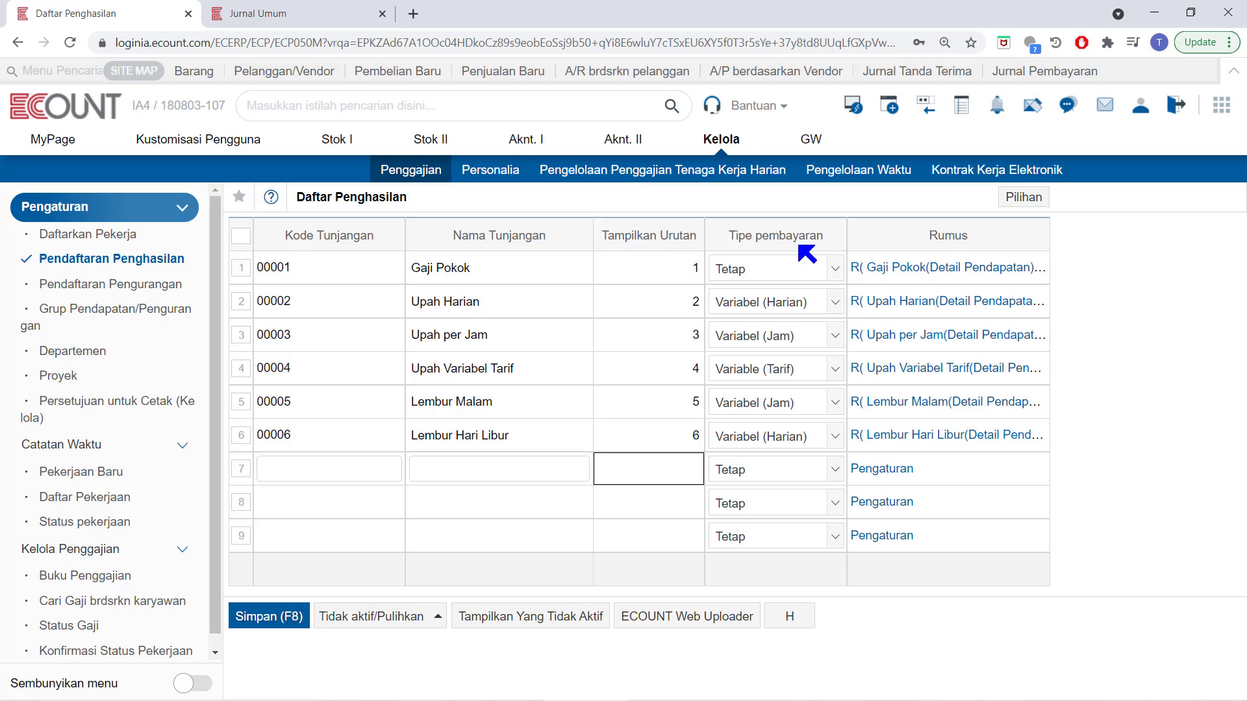
pyautogui.click(796, 266)
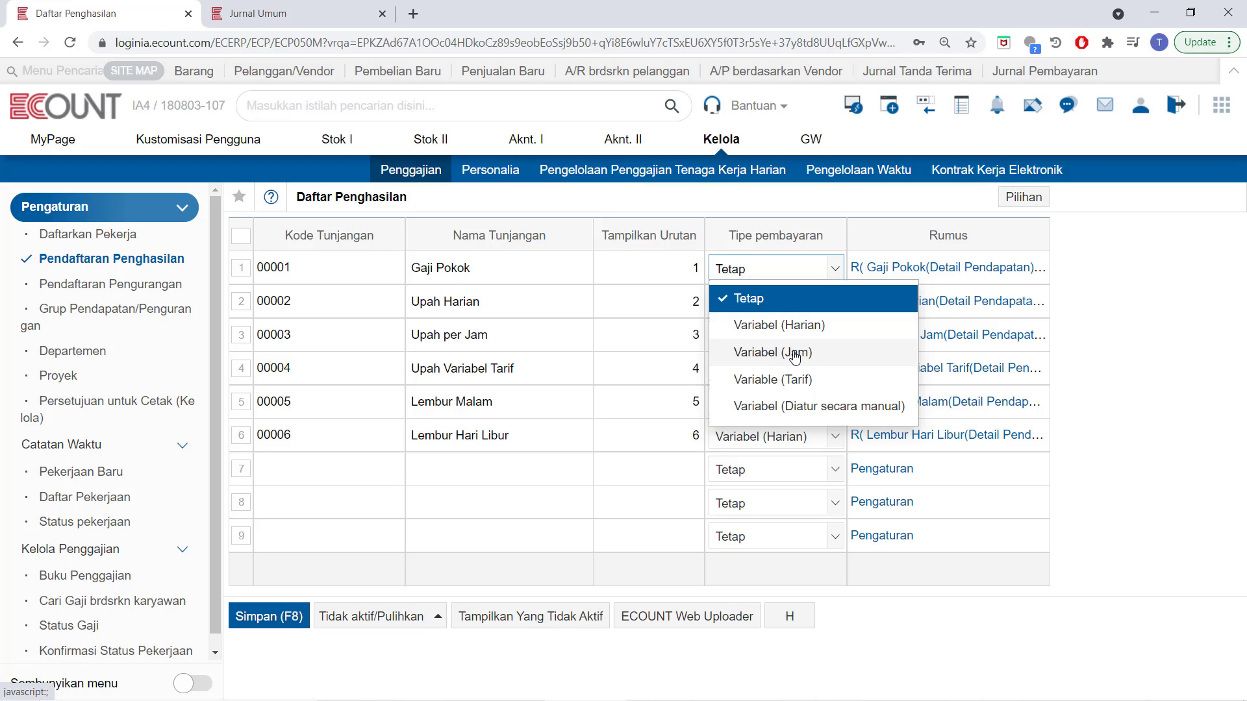
pyautogui.click(787, 276)
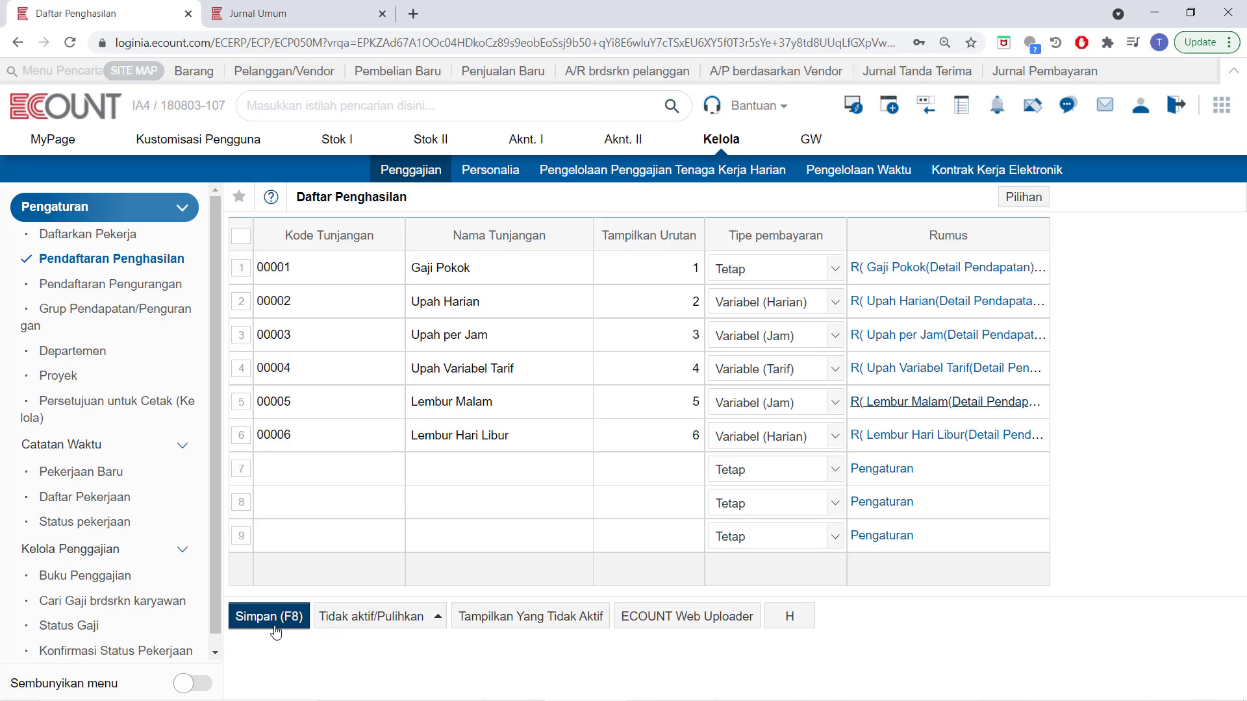
# Start a new formula for Lembur Malam with the Persyaratan condition enabled, and close it without saving.
pyautogui.click(937, 406)
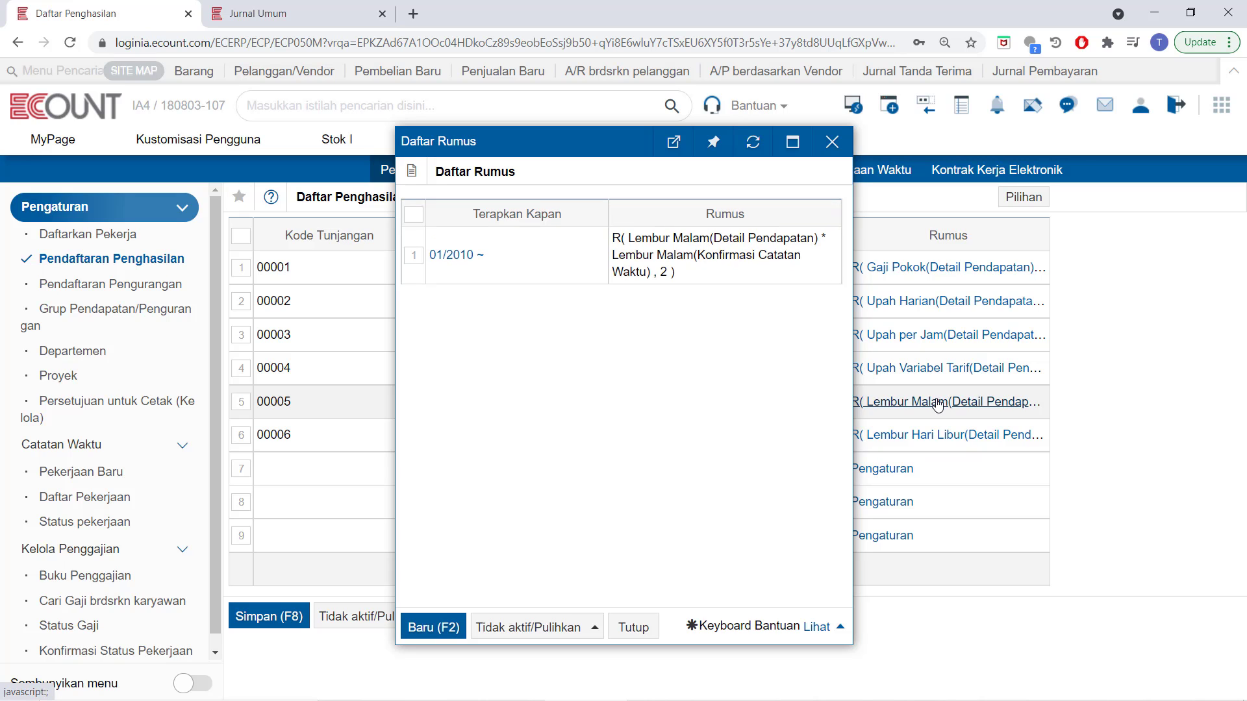
pyautogui.click(454, 630)
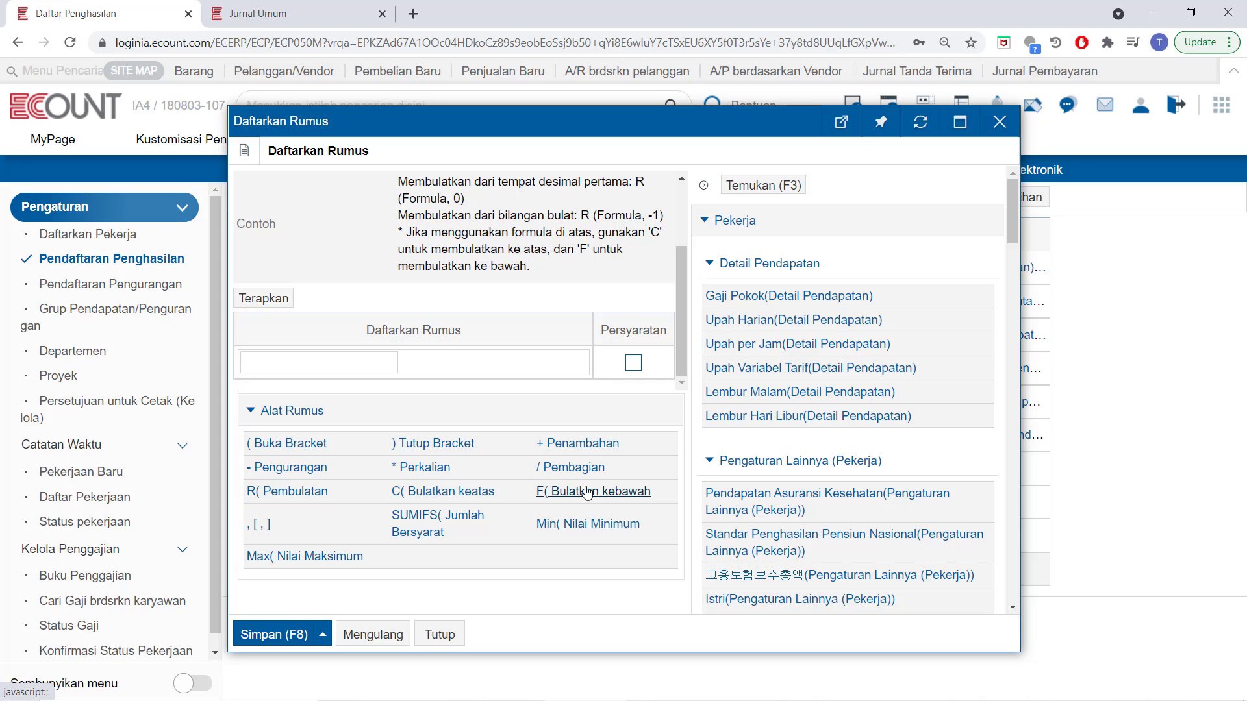
pyautogui.click(633, 364)
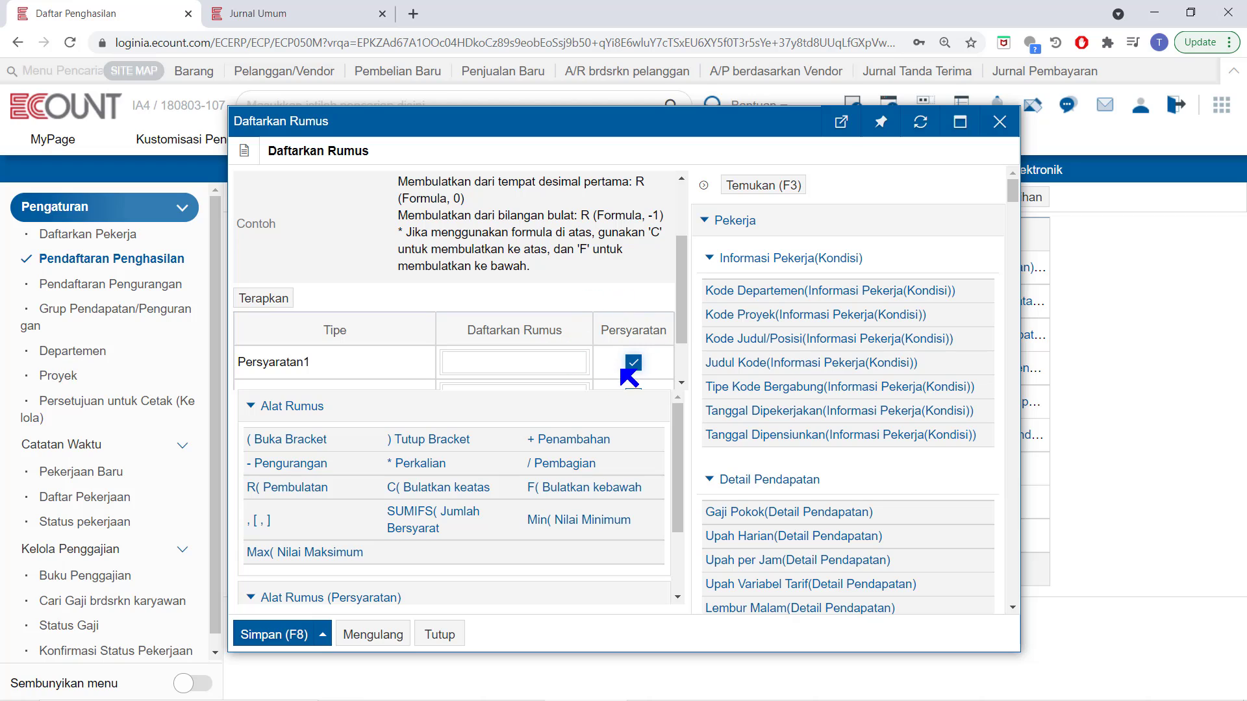
pyautogui.scroll(-1, 629, 374)
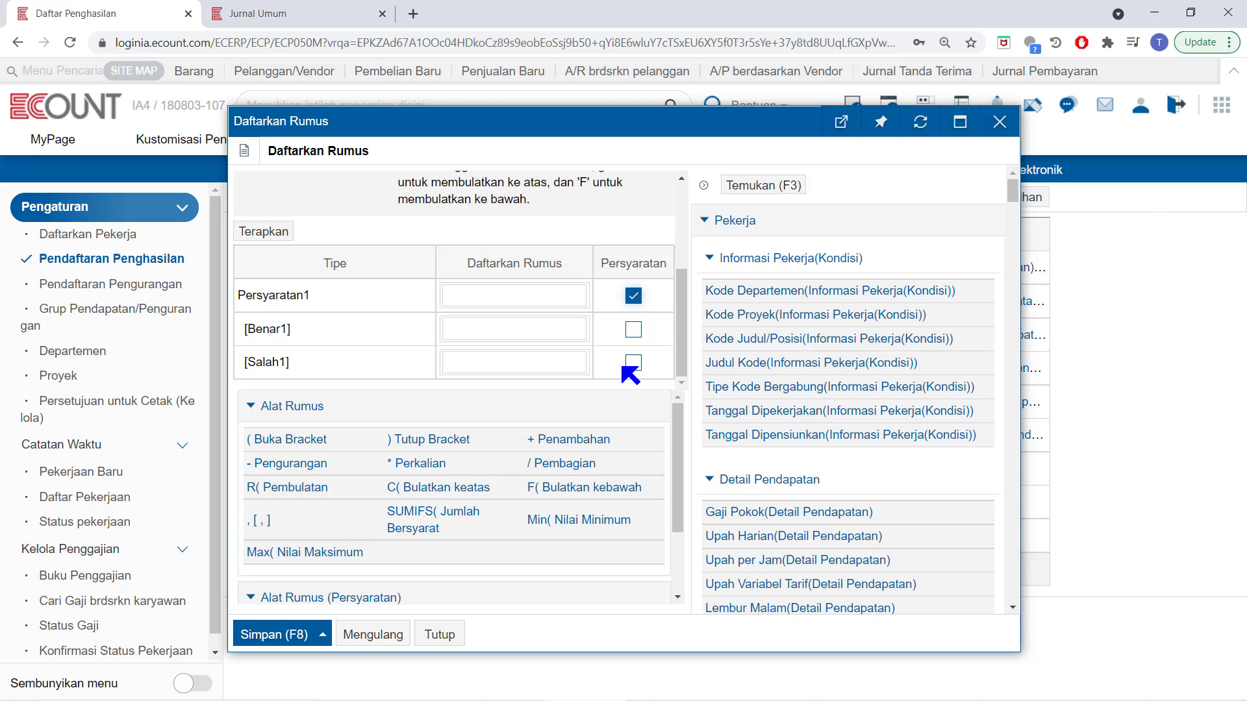
pyautogui.click(1000, 122)
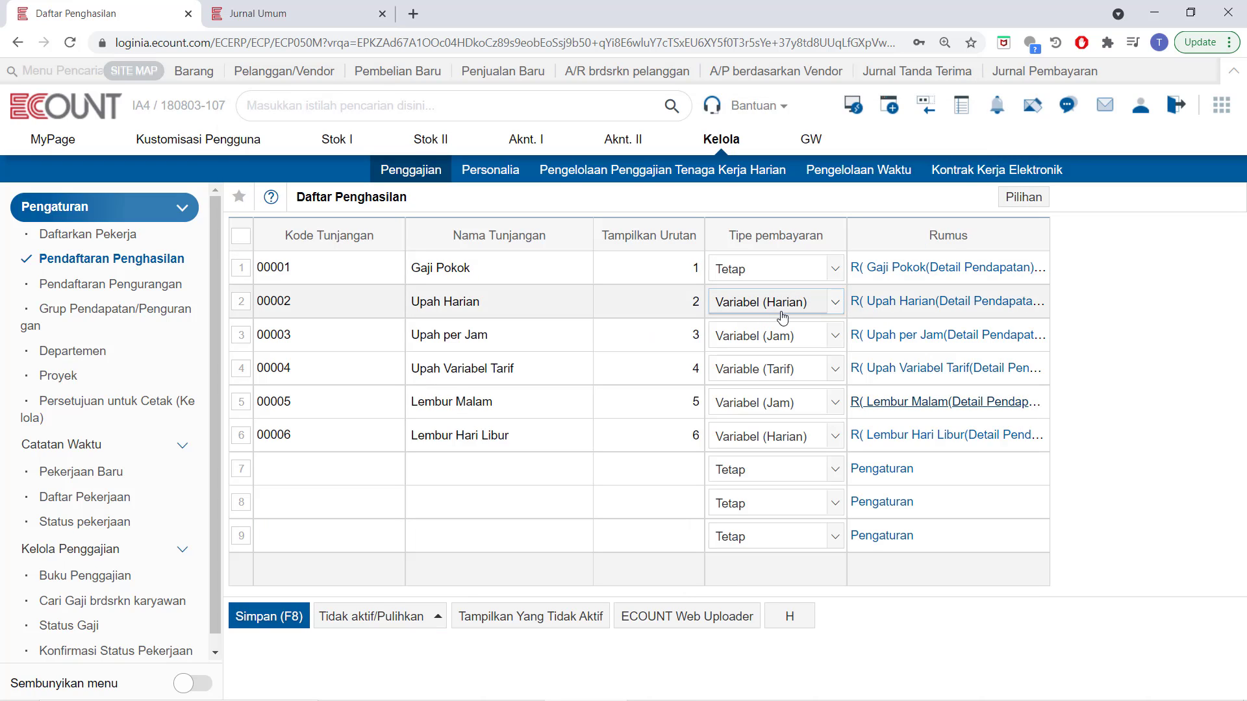
pyautogui.click(304, 473)
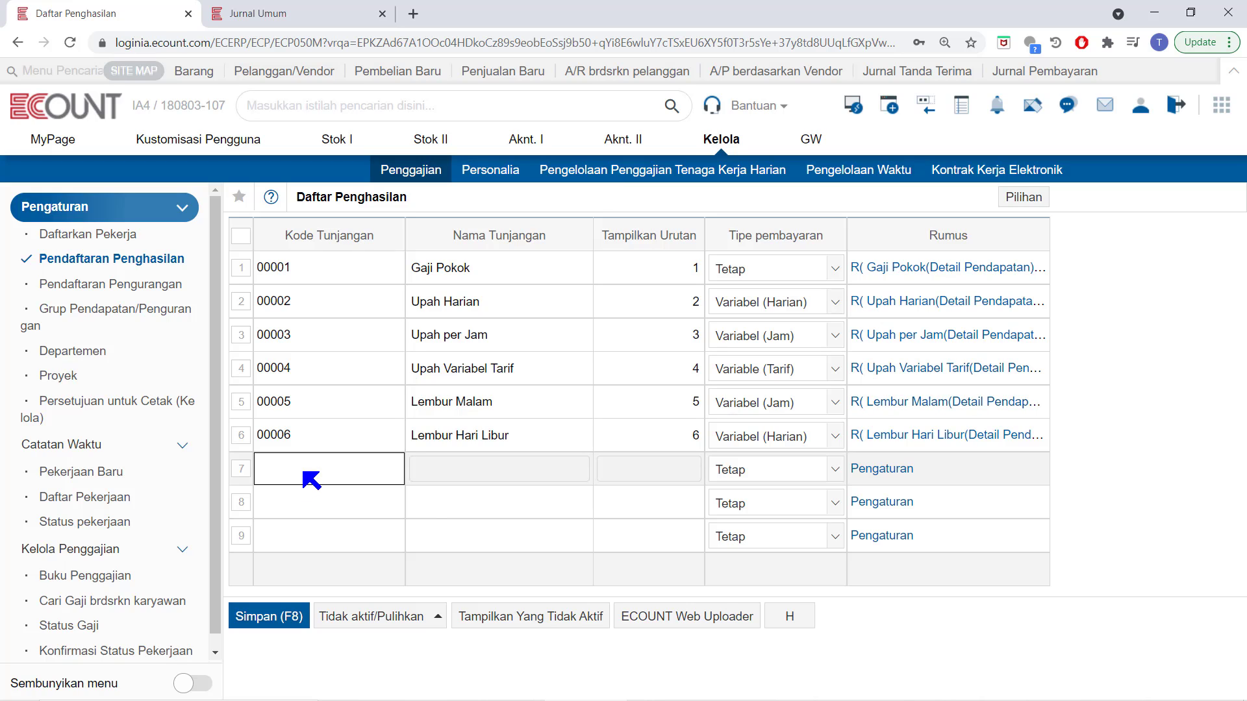
pyautogui.click(465, 473)
pyautogui.click(636, 472)
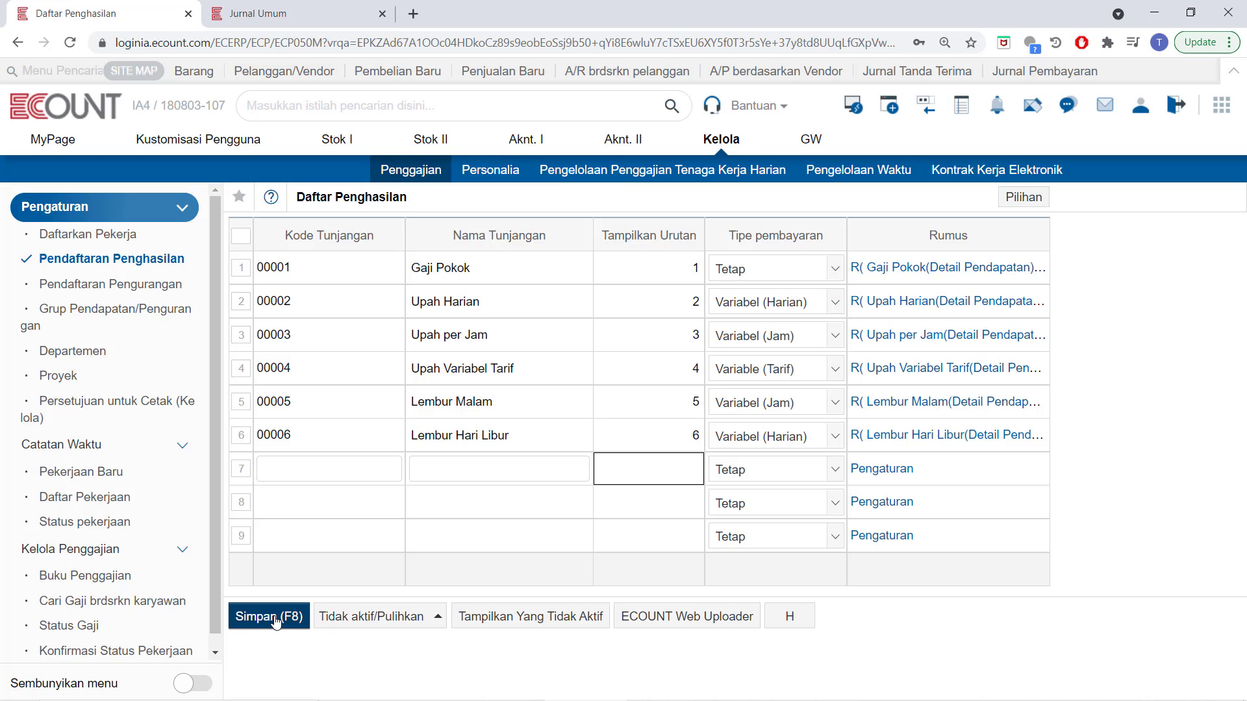
# Start a new Lembur Malam formula with Lembur Malam(Detail Pendapatan) * 1.5 followed by another multiplication operator.
pyautogui.click(933, 402)
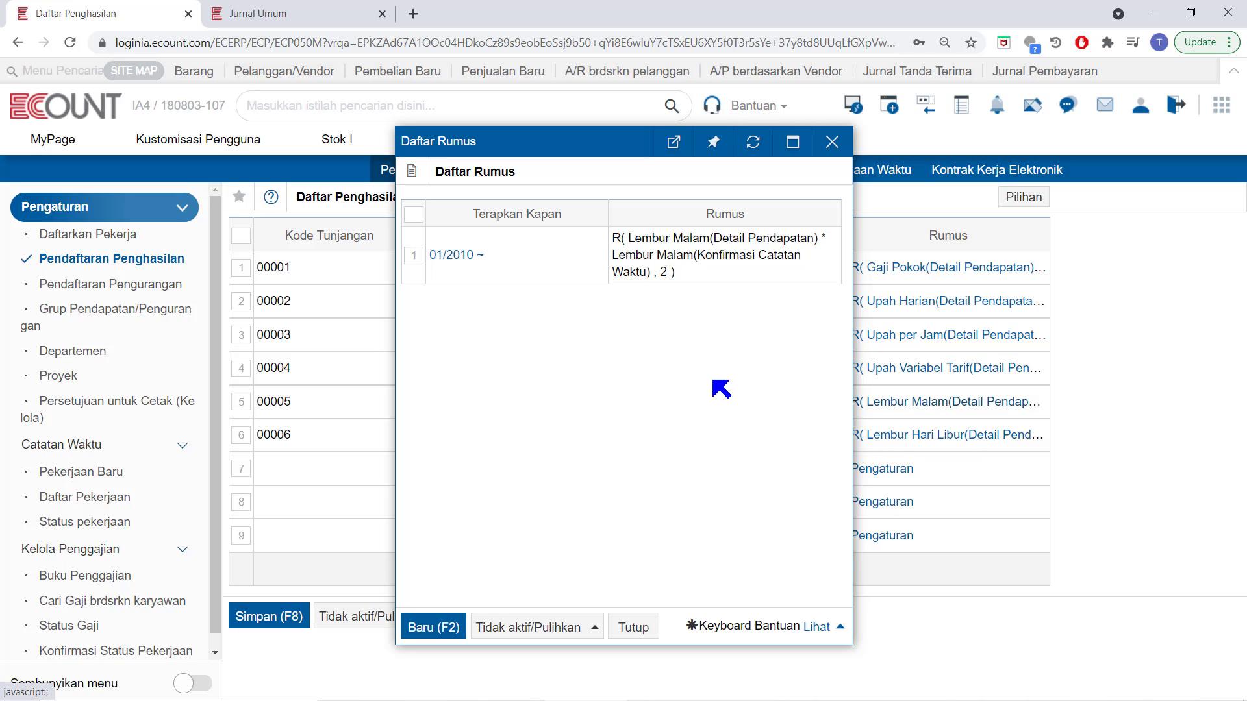
pyautogui.click(431, 628)
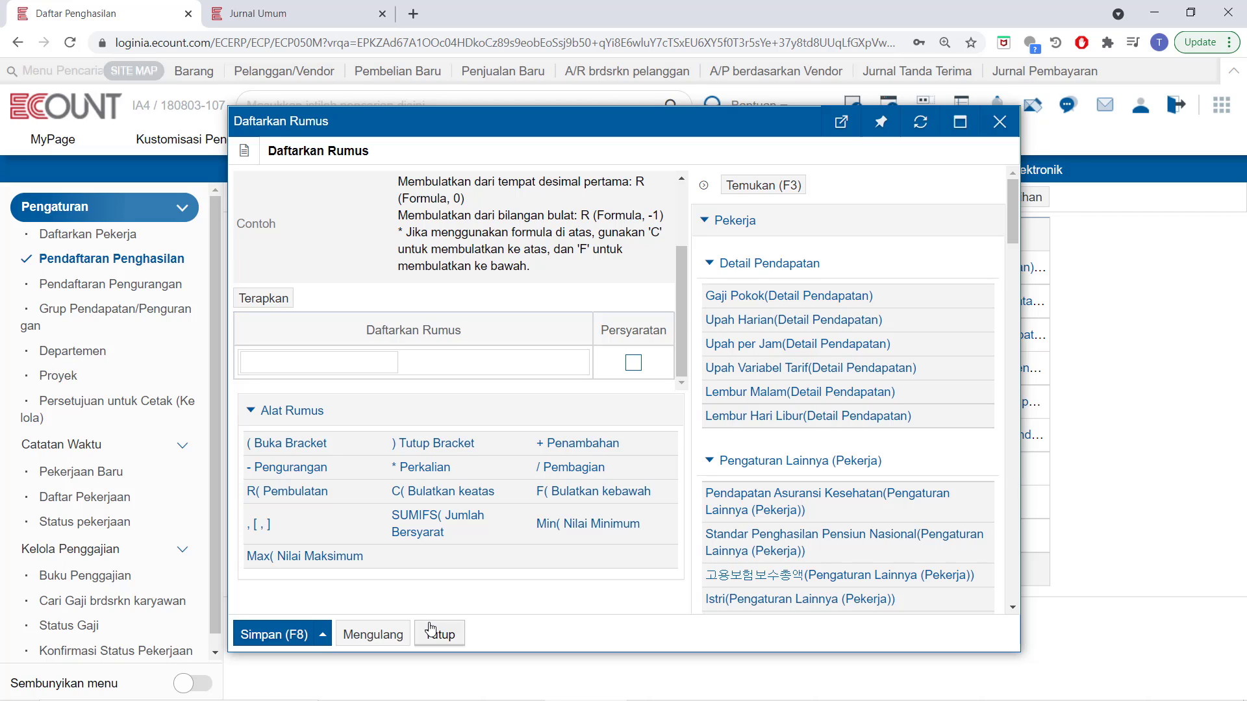
pyautogui.click(831, 394)
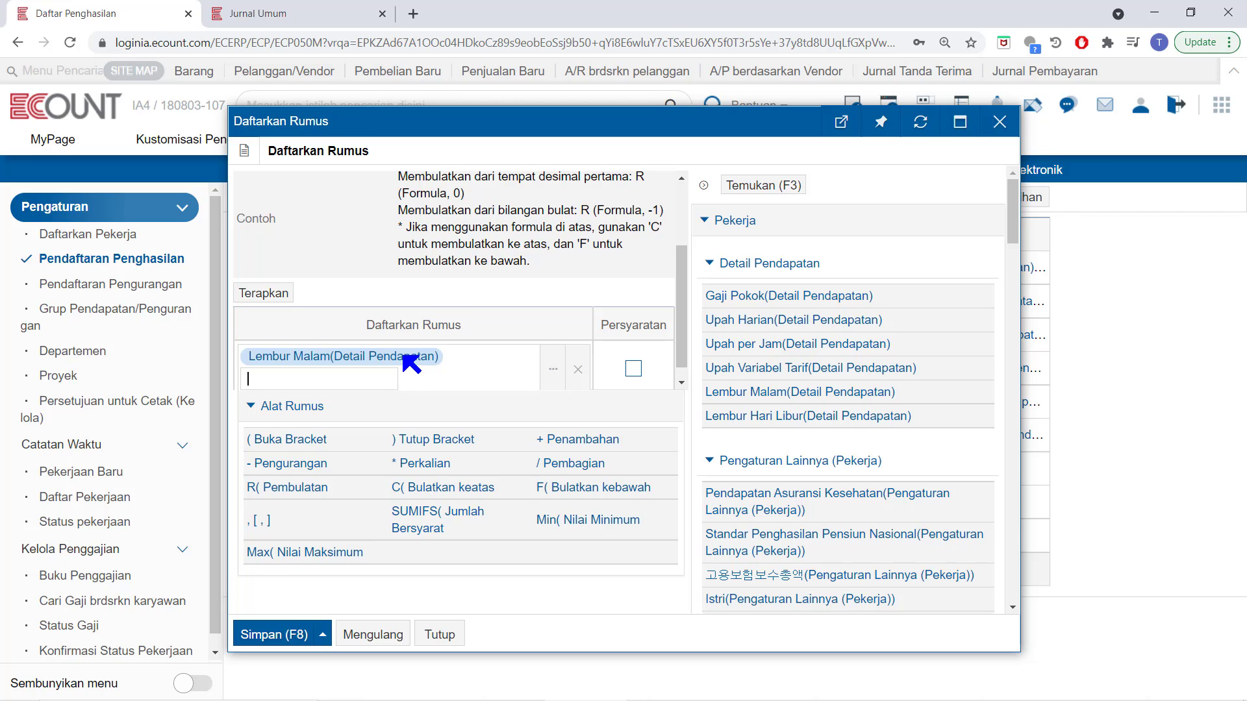
pyautogui.click(425, 466)
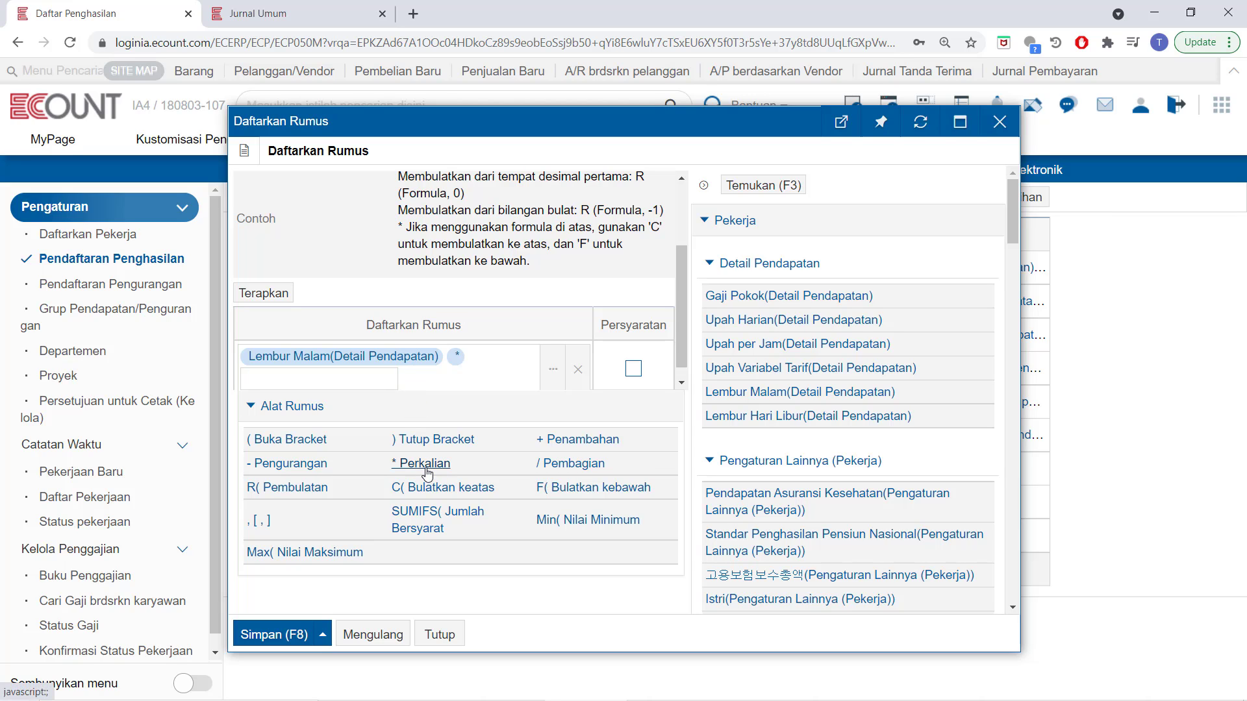
pyautogui.write('1.5')
pyautogui.press('Return')
pyautogui.click(423, 463)
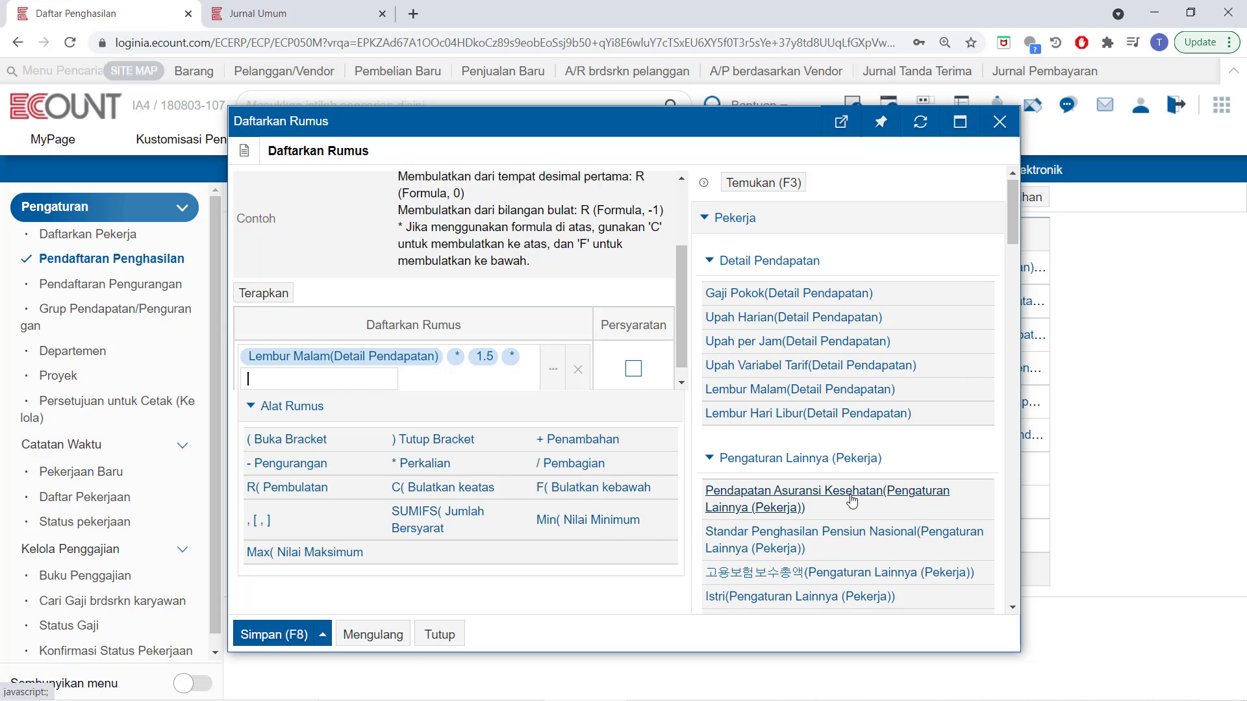
# Complete the formula with Lembur Malam(Konfirmasi Catatan Waktu) as the final factor, and close it without saving.
pyautogui.scroll(-4, 851, 499)
pyautogui.scroll(-15, 852, 500)
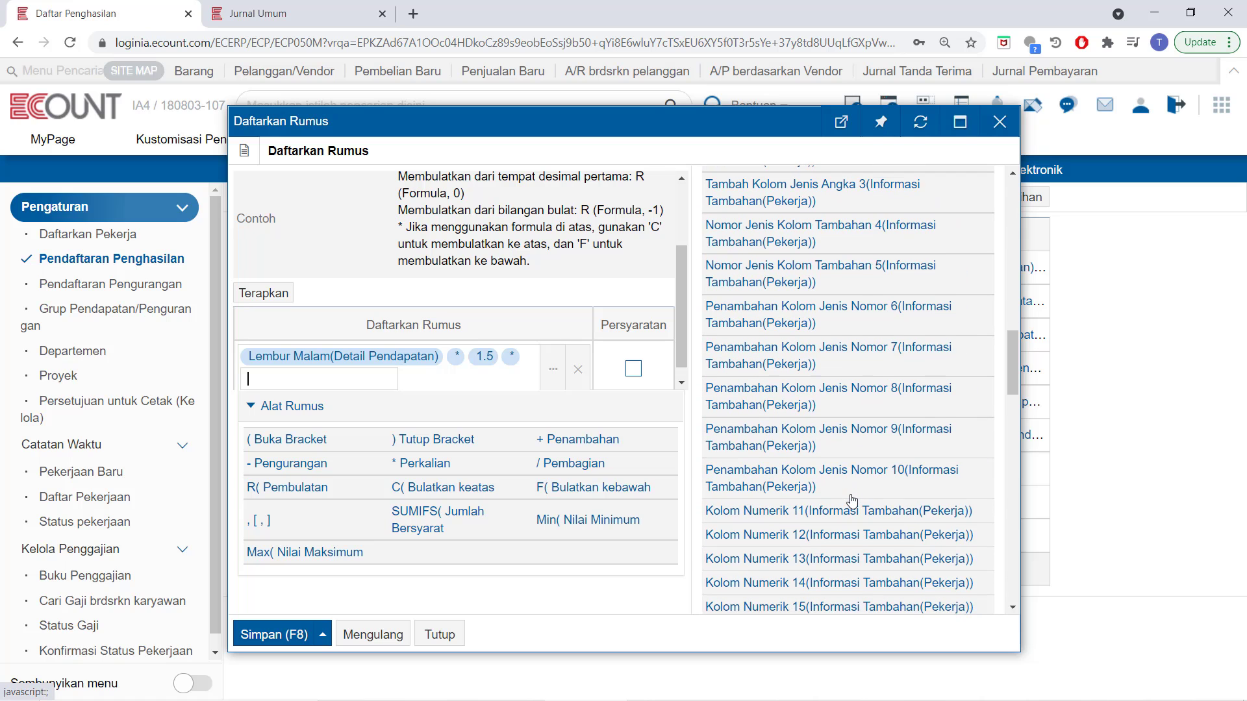
pyautogui.scroll(-6, 853, 500)
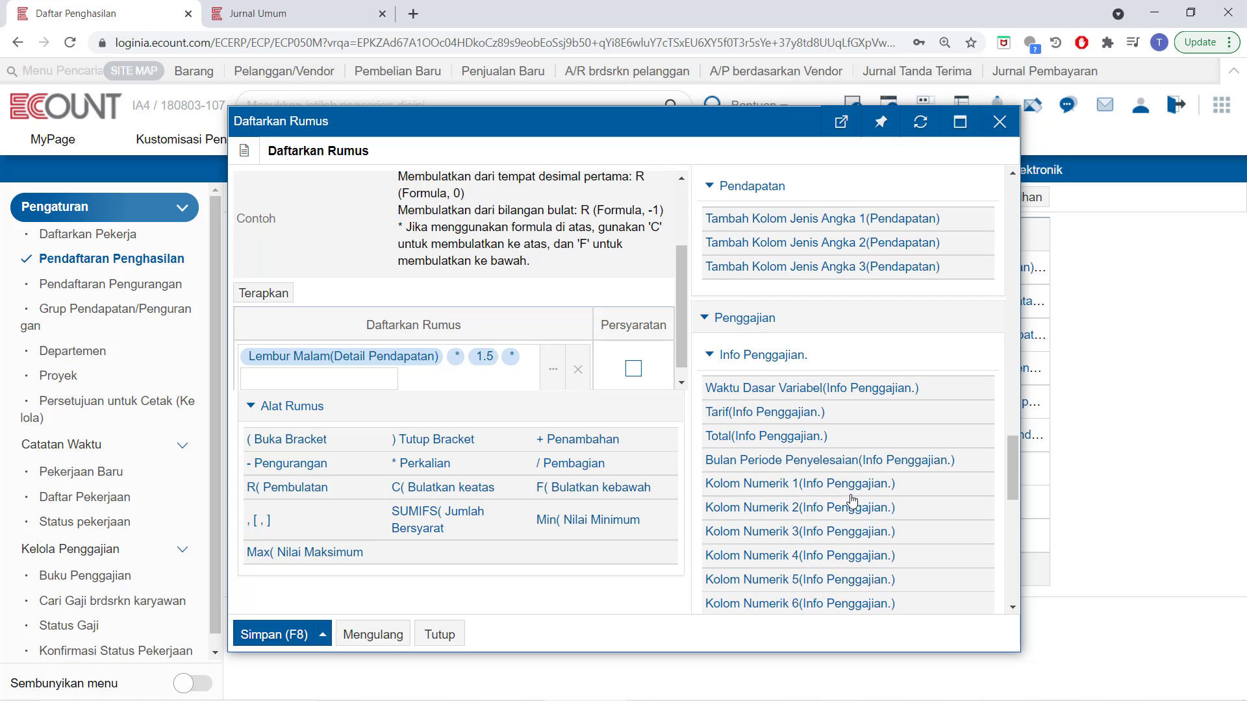
pyautogui.scroll(-11, 853, 500)
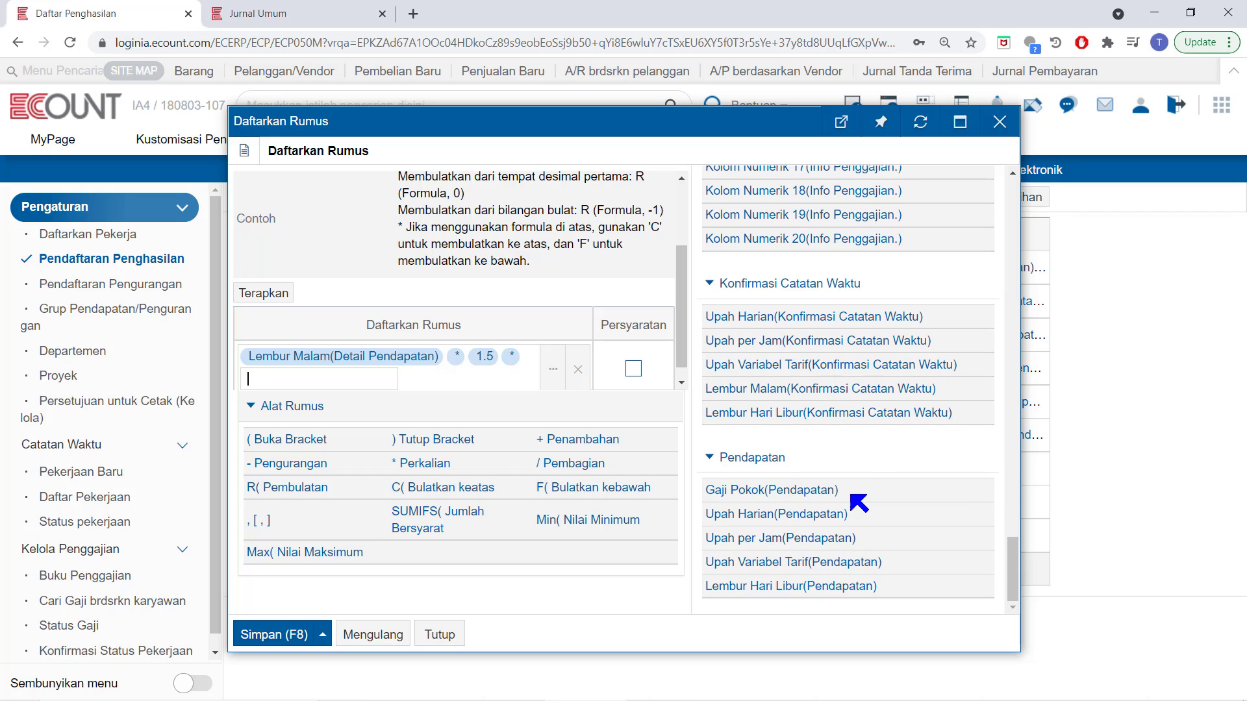
pyautogui.click(845, 390)
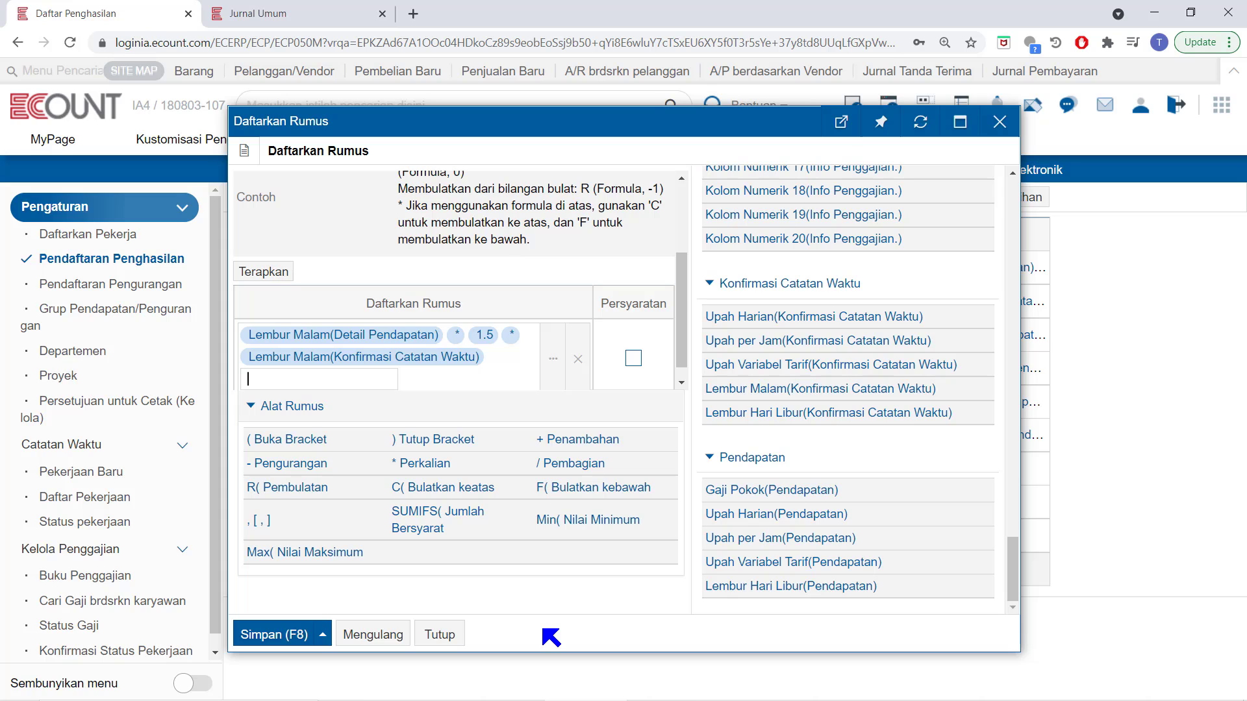
pyautogui.click(439, 635)
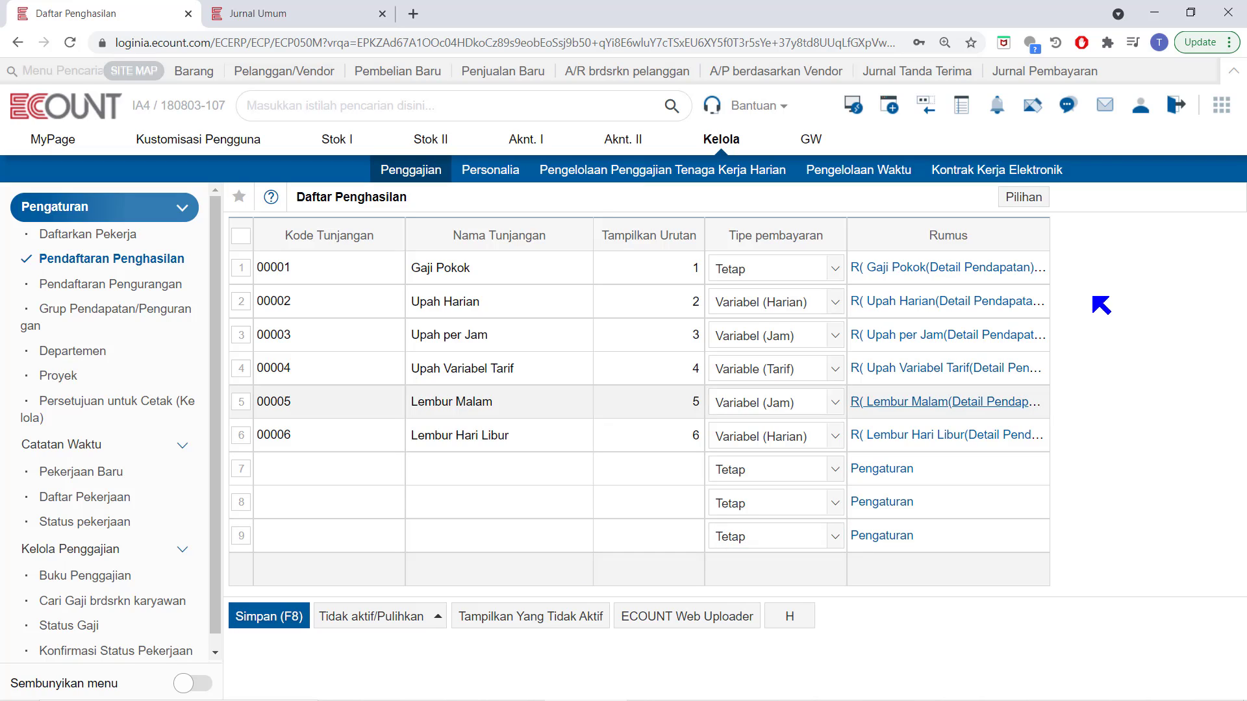
# Add the Kolom Numerik 1 column after Tampilkan Urutan in the input screen settings.
pyautogui.click(1041, 205)
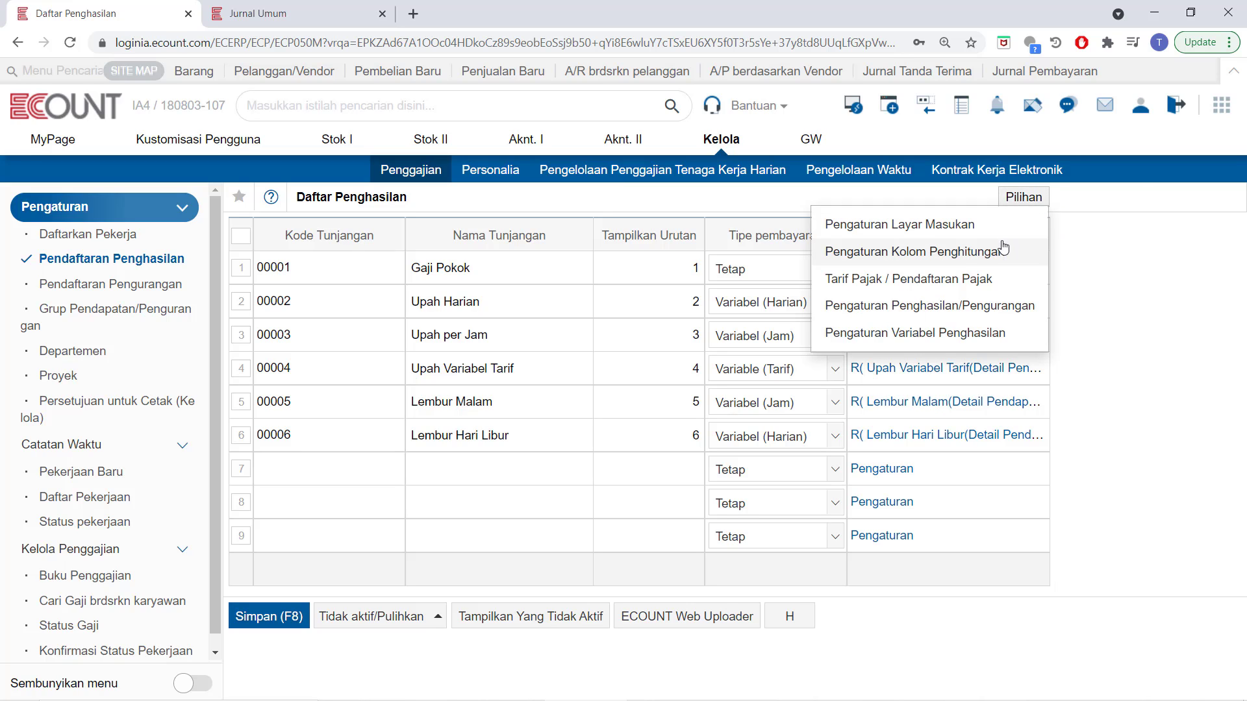
pyautogui.click(924, 224)
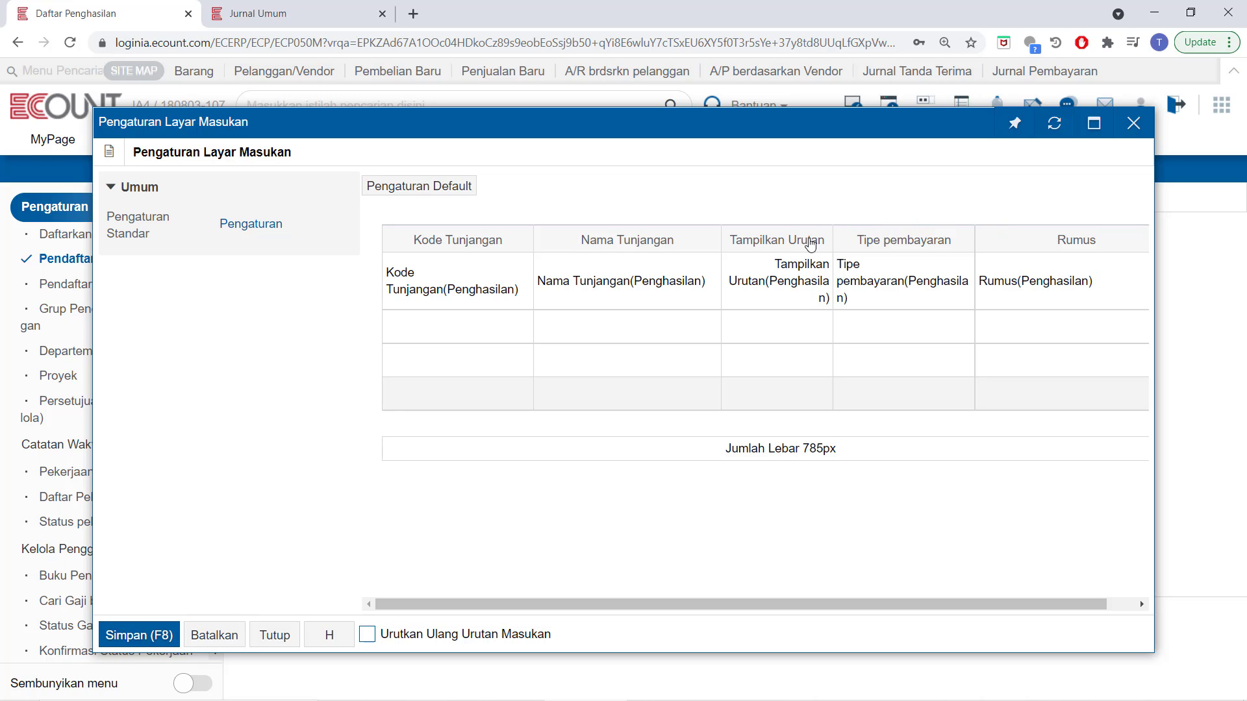
pyautogui.click(811, 245)
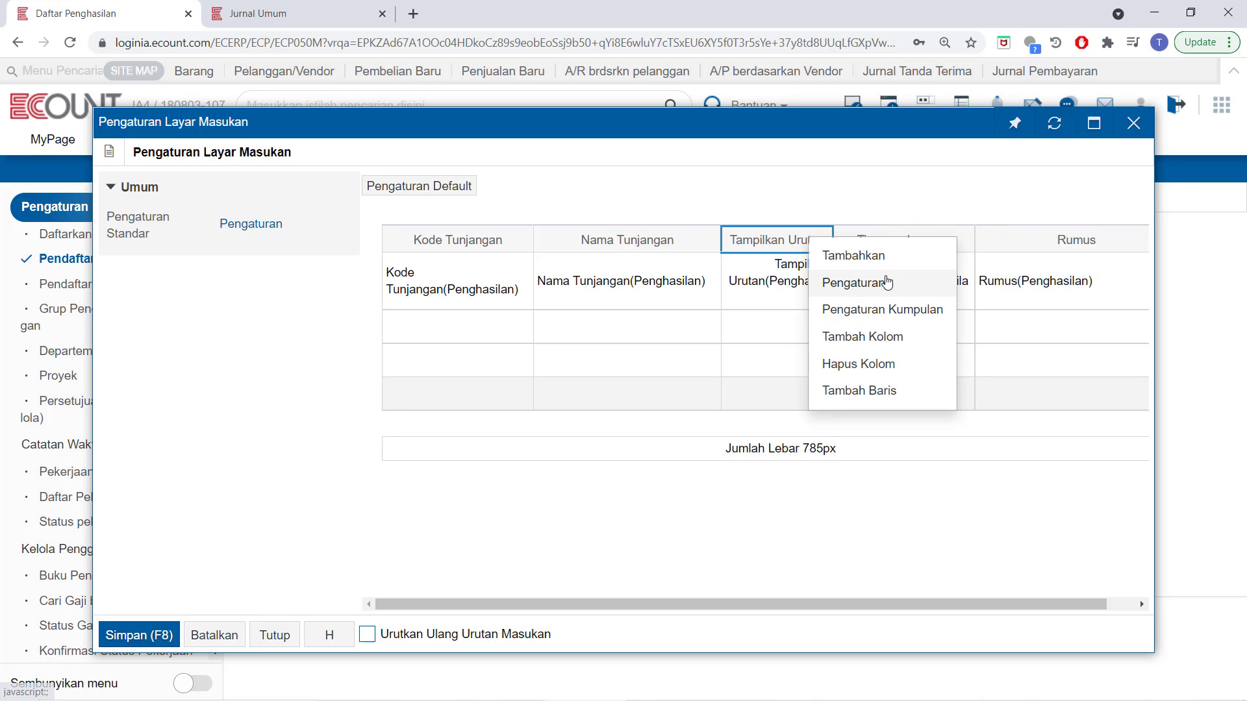
pyautogui.click(889, 267)
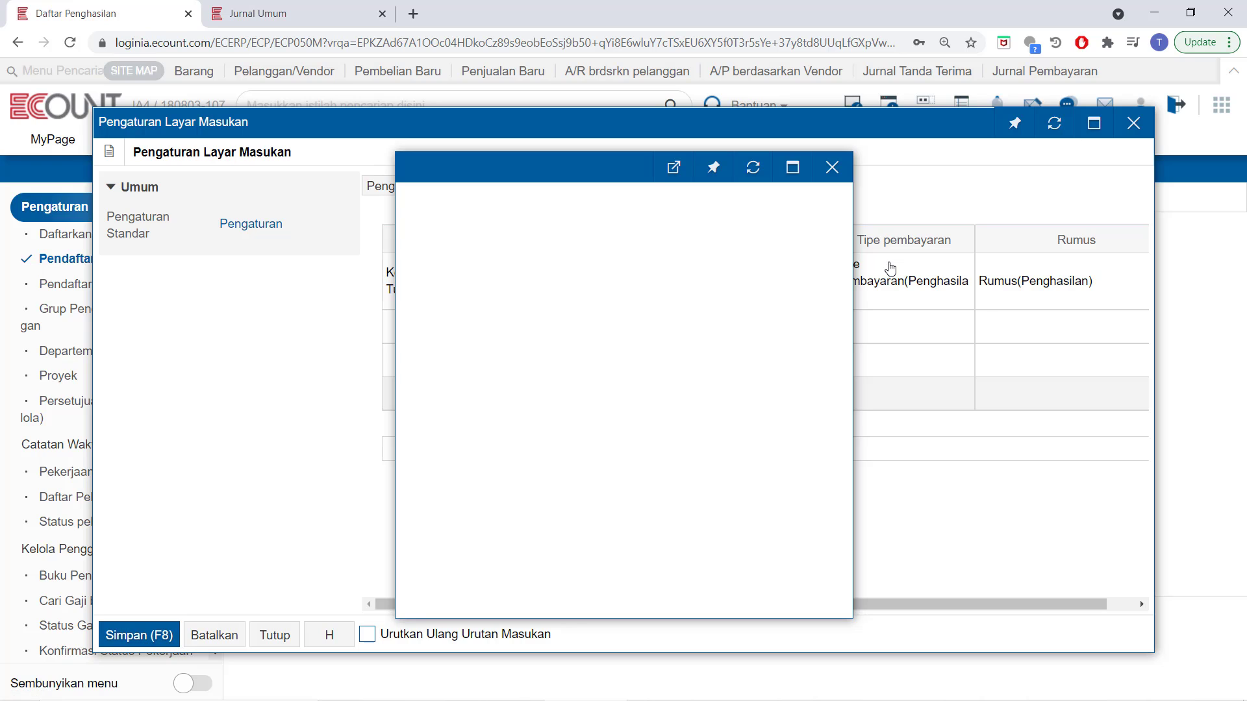
pyautogui.click(514, 287)
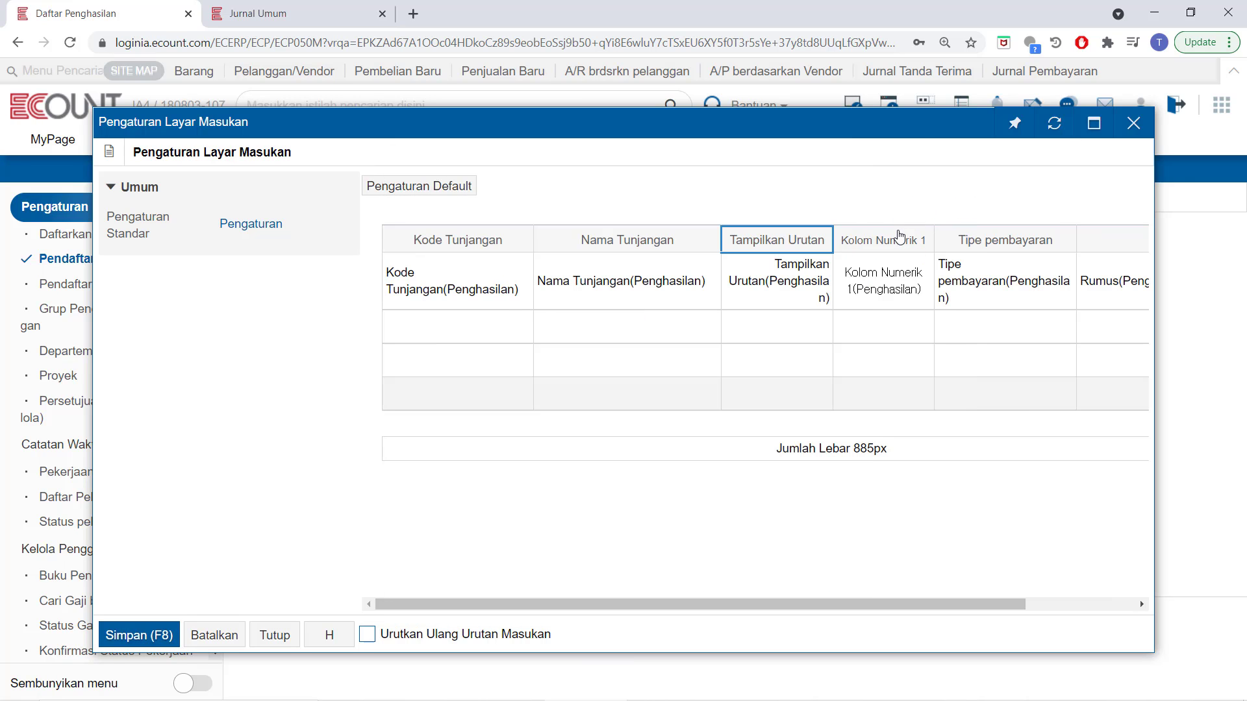
# Set the display name of the Kolom Numerik 1 column to "Tarif extra" and save the input screen settings.
pyautogui.click(899, 237)
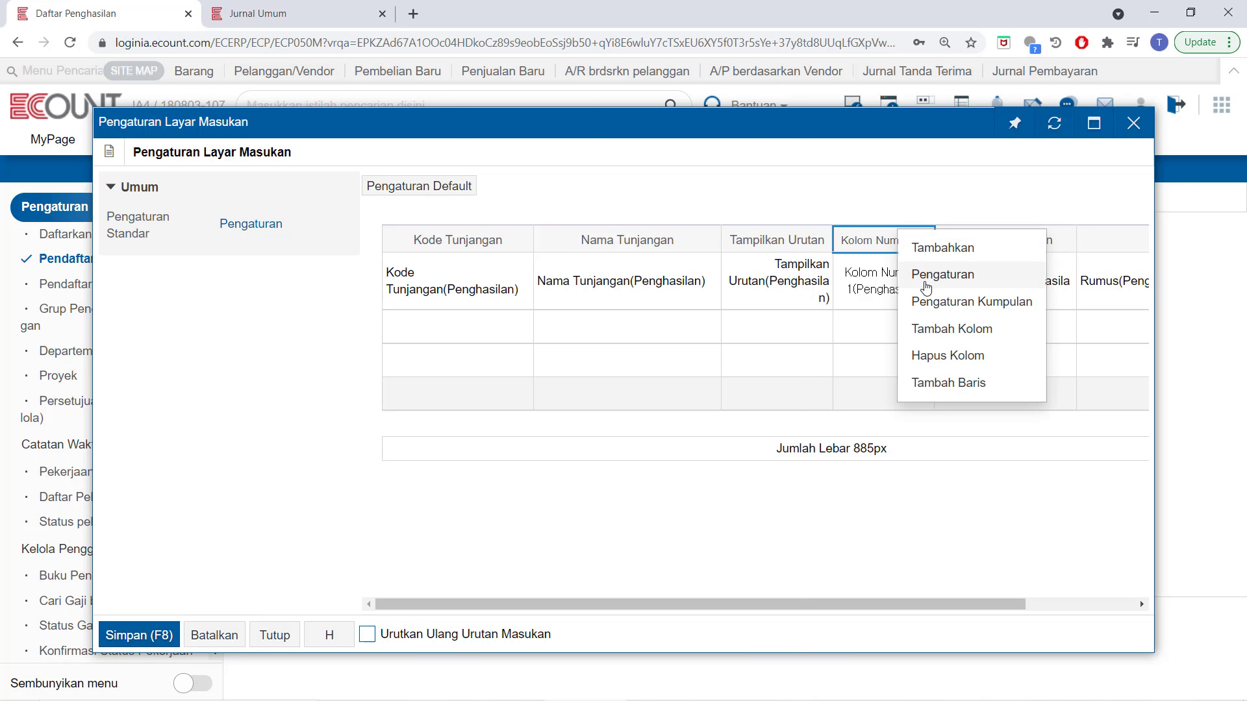
pyautogui.click(924, 276)
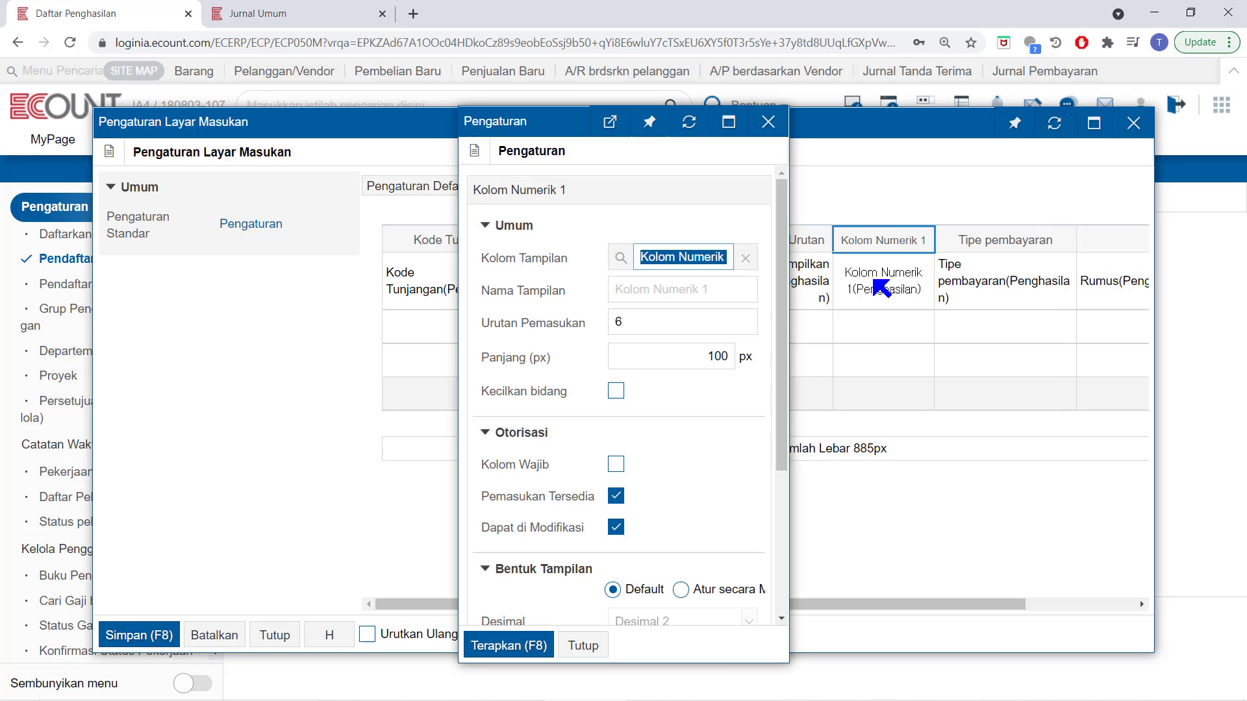
pyautogui.click(688, 290)
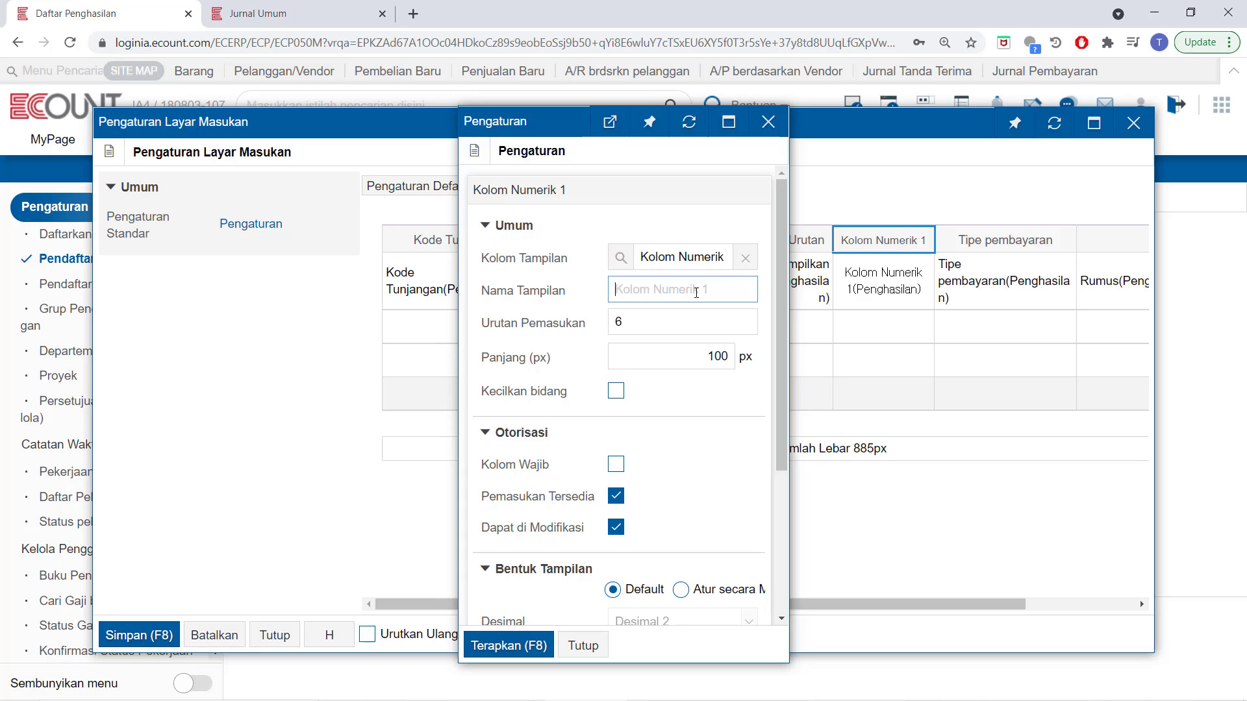
pyautogui.write('Tarif extra')
pyautogui.click(499, 645)
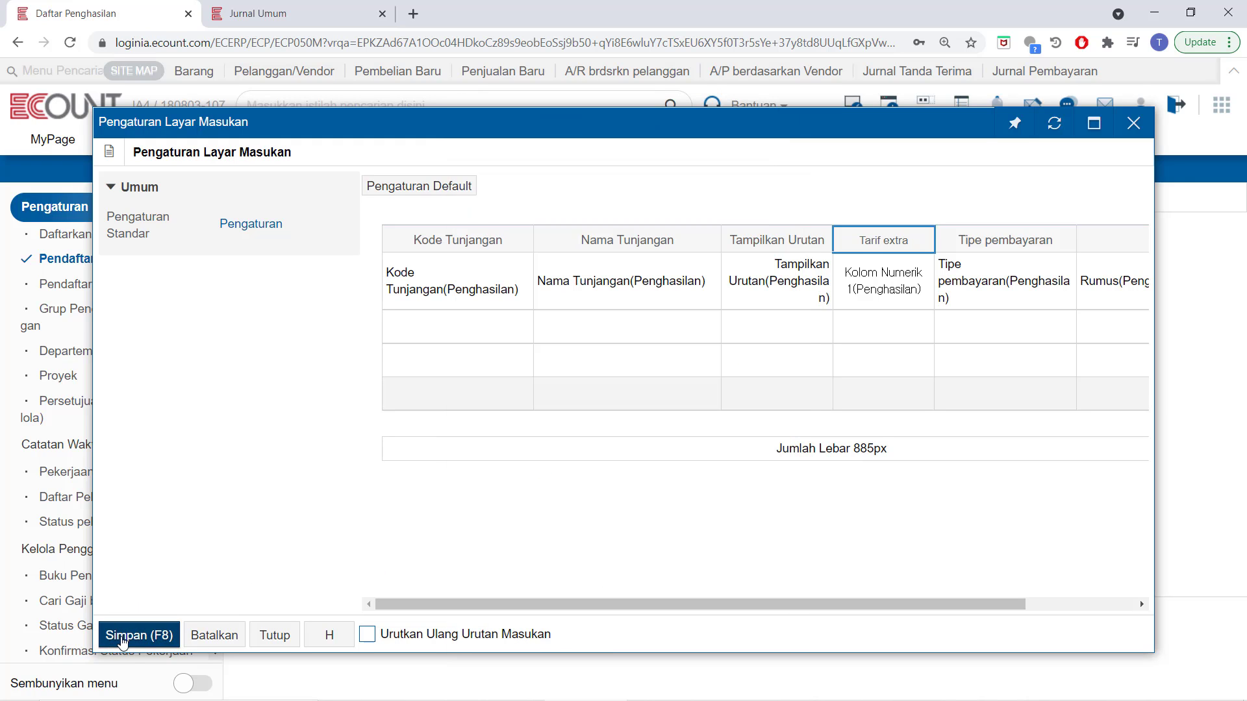
pyautogui.click(133, 635)
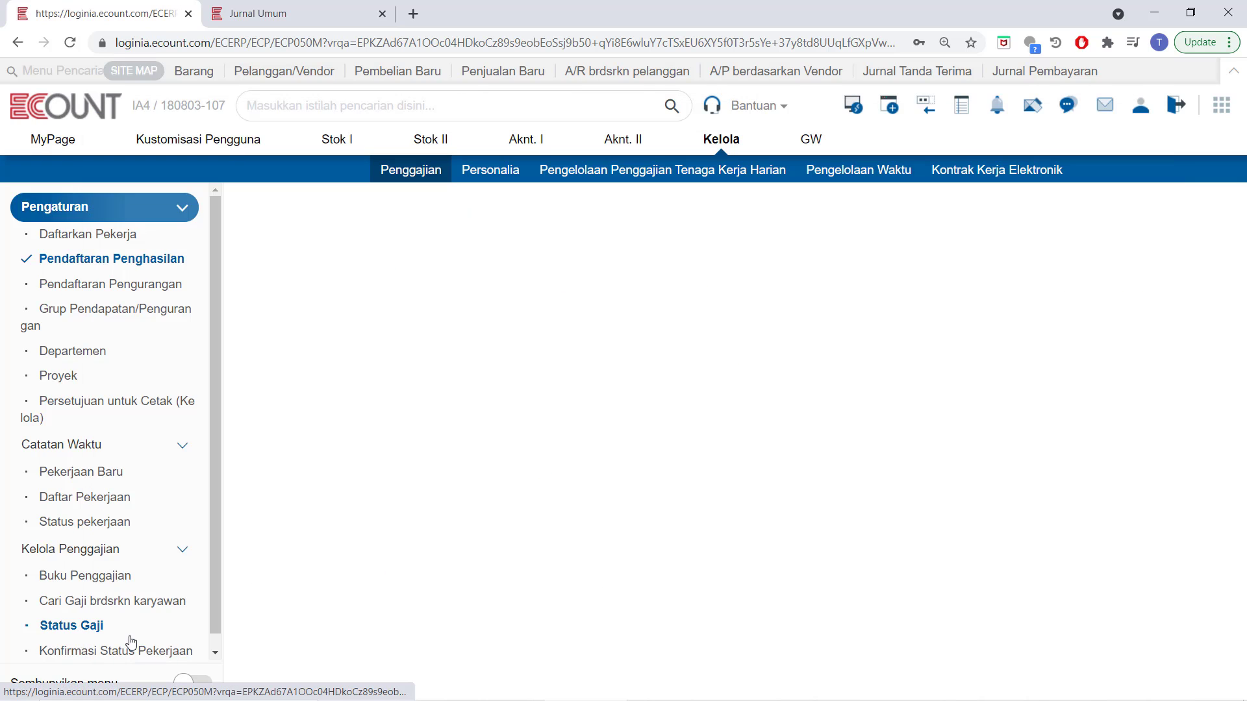
pyautogui.click(403, 611)
pyautogui.click(491, 579)
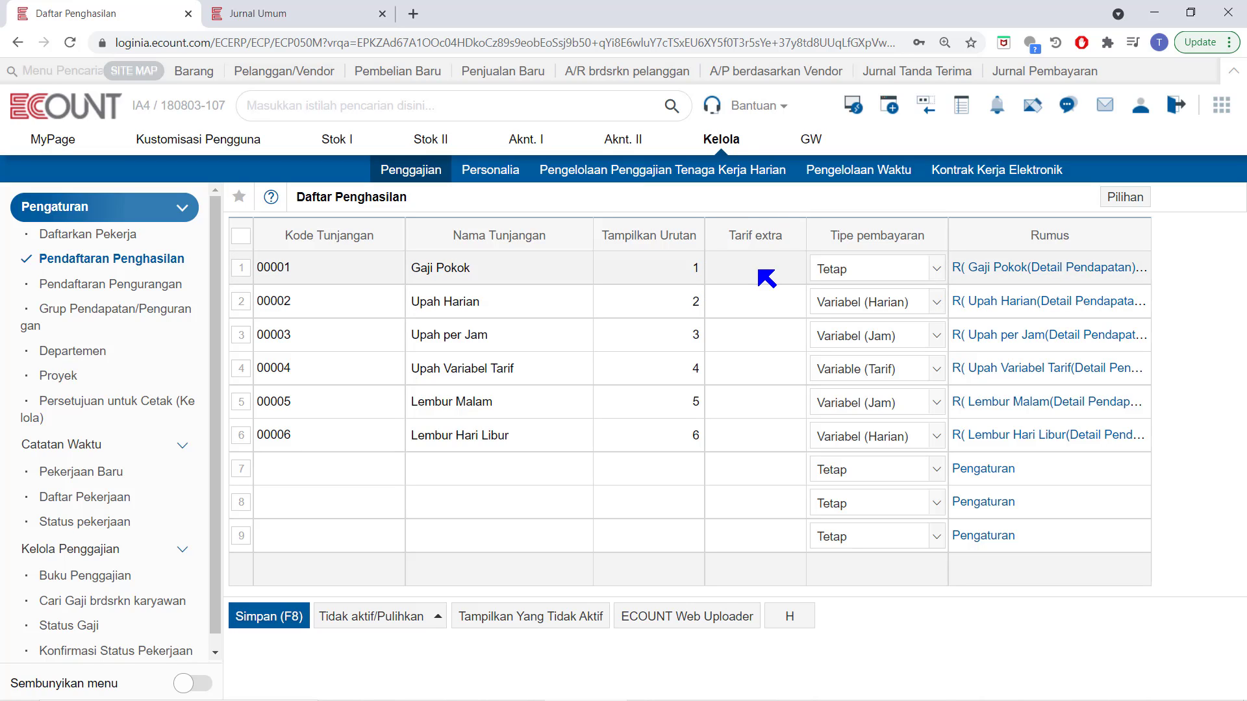
# Set the Tarif extra value of the Lembur Malam allowance to 1,5.
pyautogui.click(734, 413)
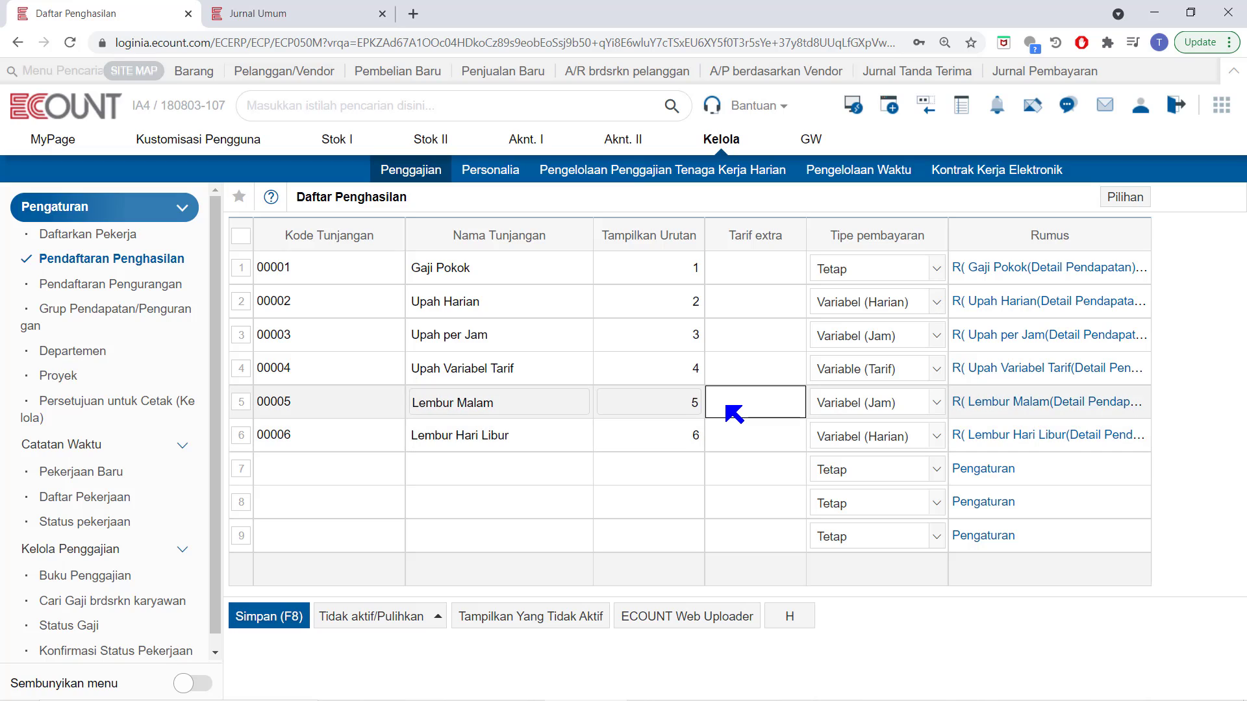
pyautogui.write('1')
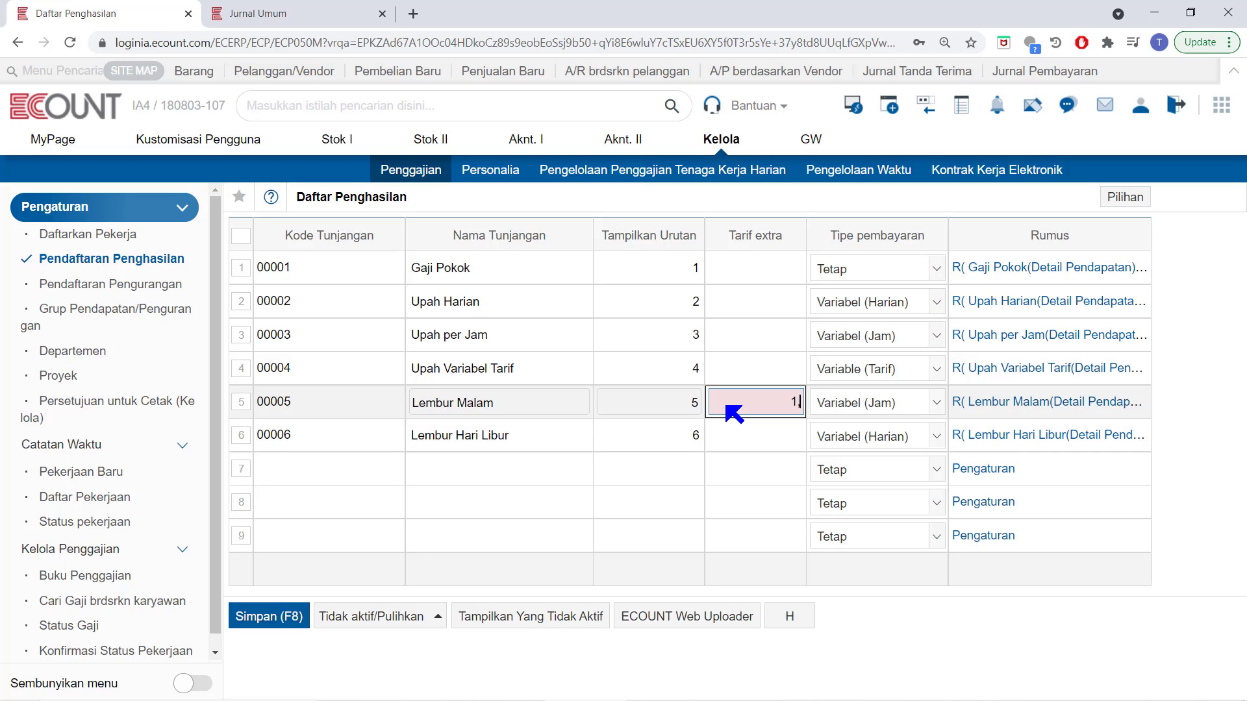
pyautogui.write(',5')
pyautogui.press('Return')
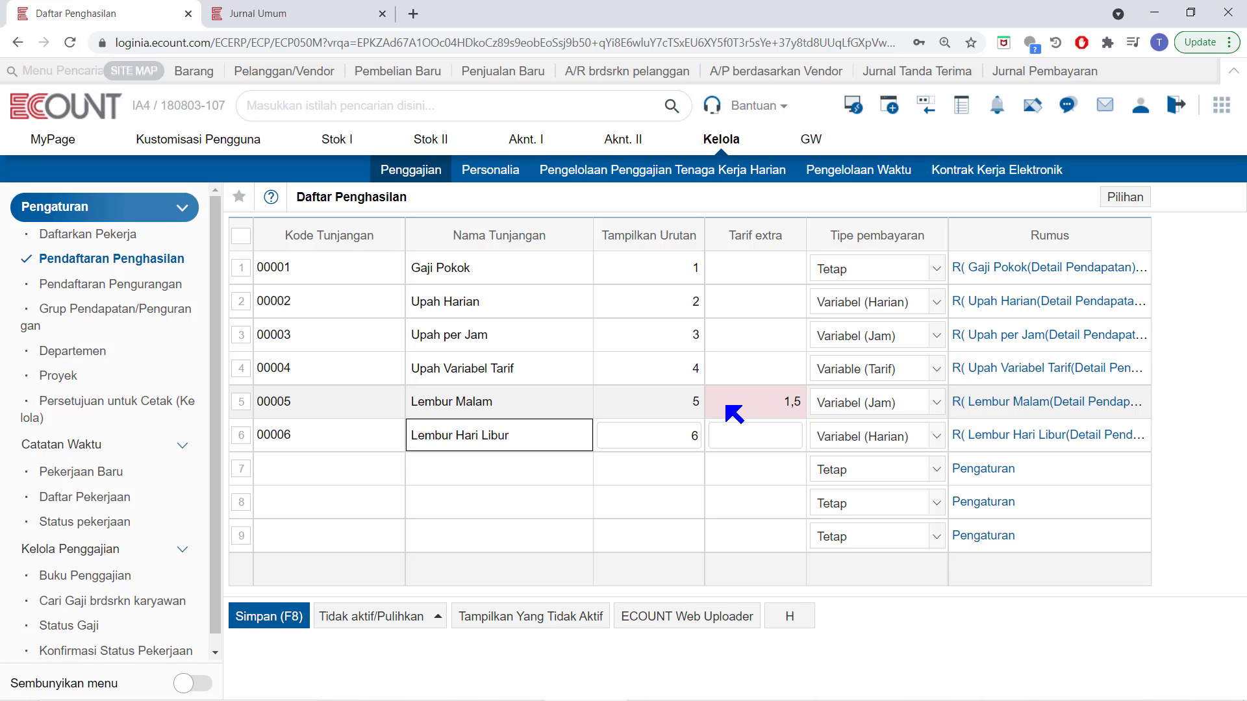
# Start a new Lembur Malam formula that multiplies Lembur Malam(Detail Pendapatan) by Tarif extra(Pendapatan).
pyautogui.click(1002, 404)
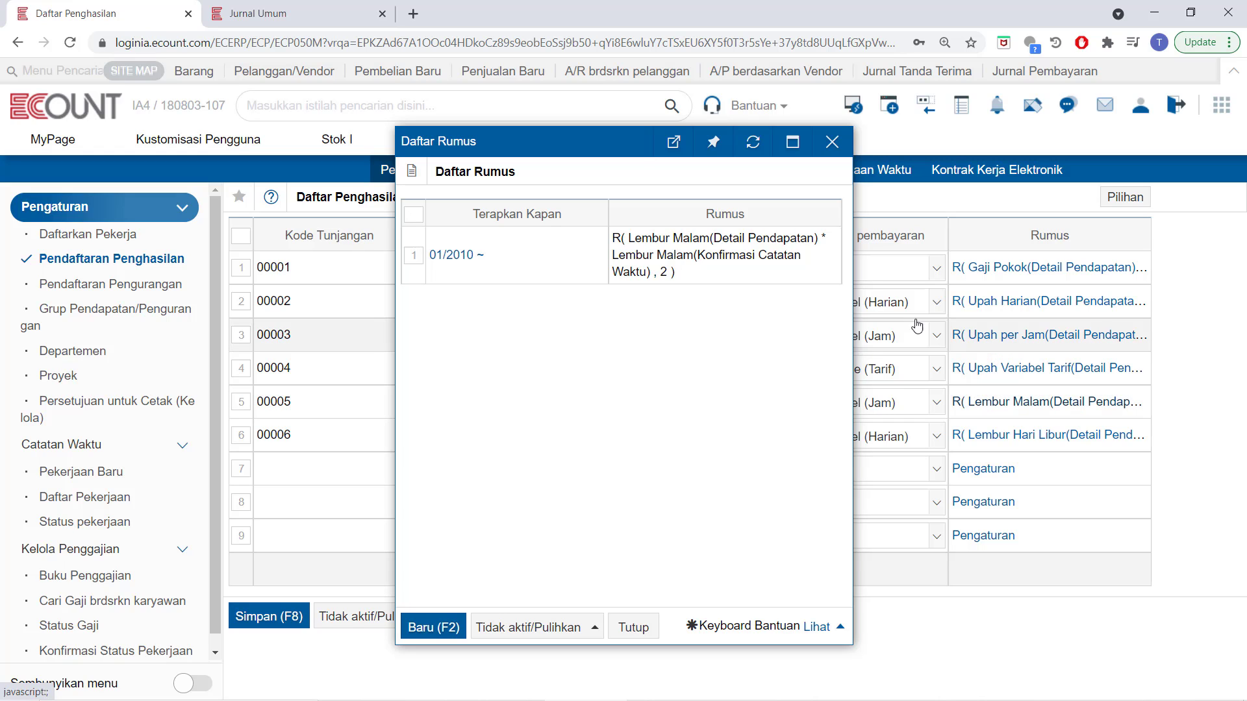
pyautogui.click(454, 637)
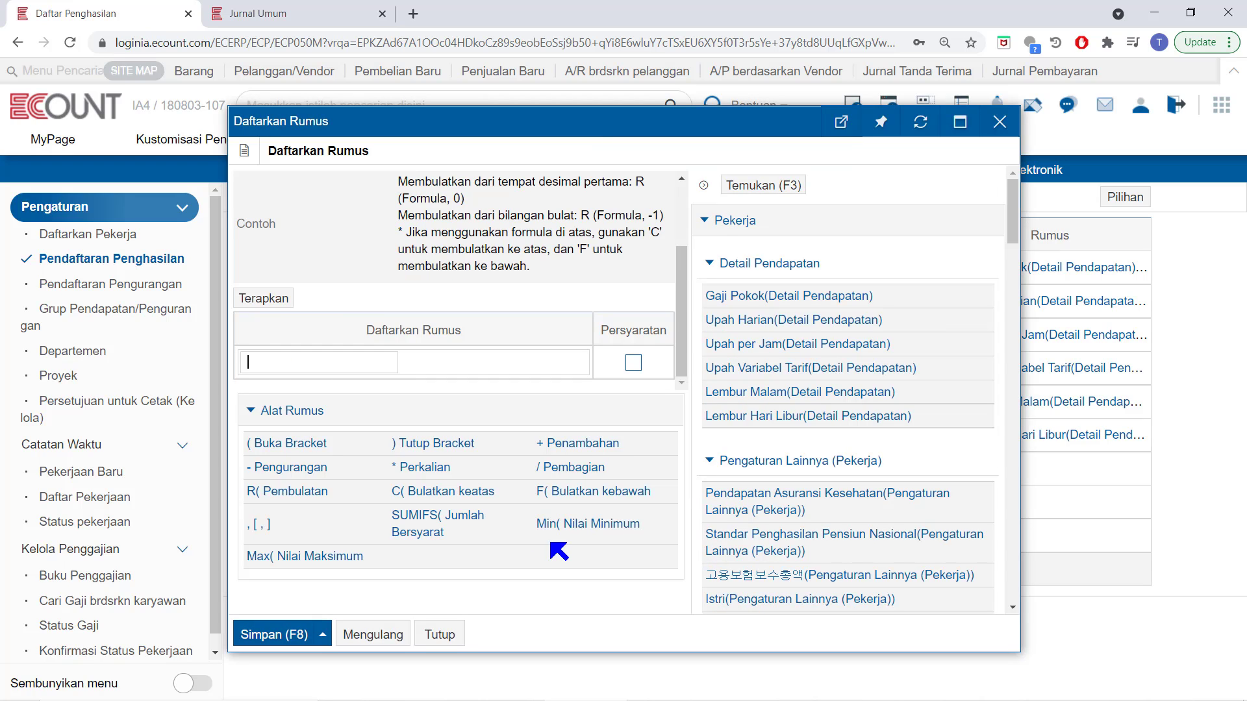
pyautogui.click(795, 394)
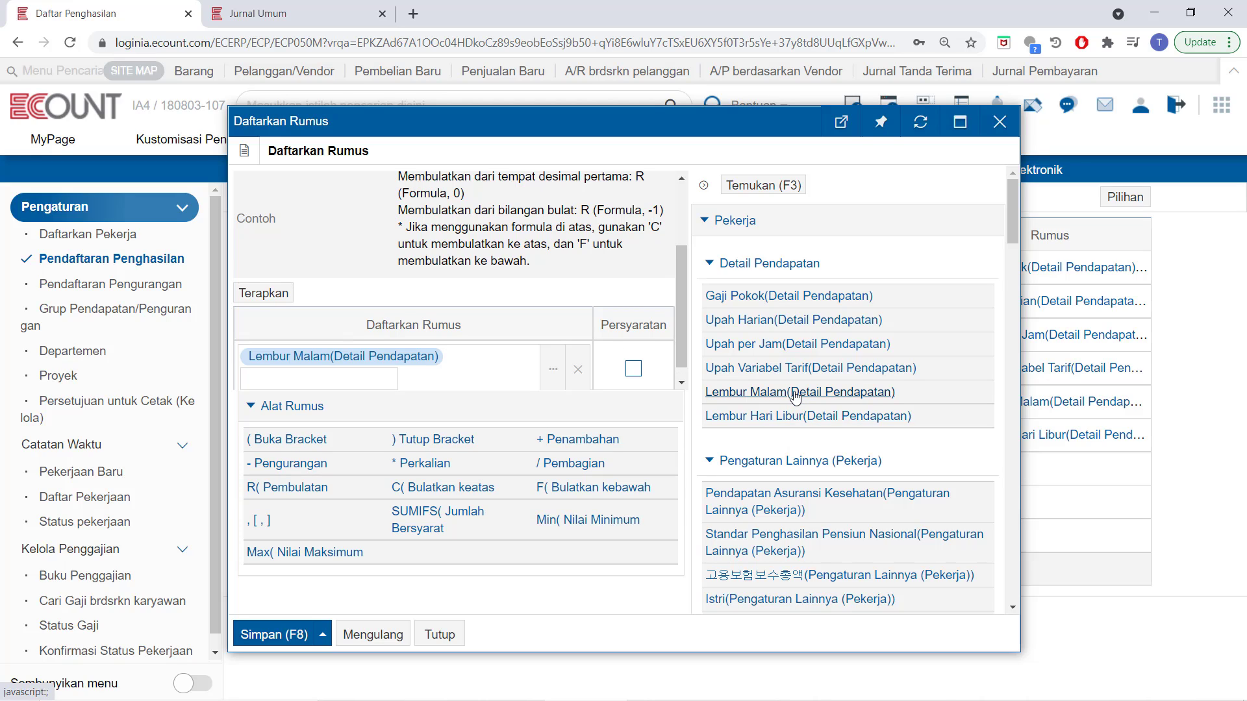
pyautogui.click(442, 466)
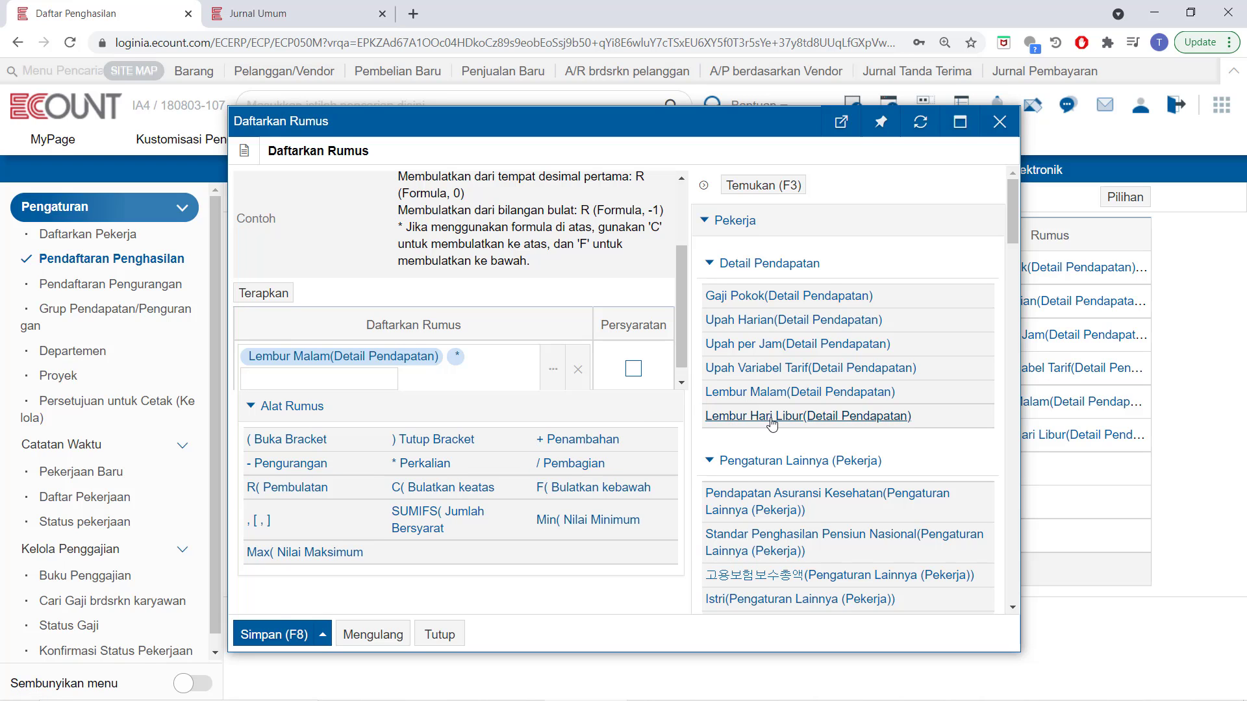
pyautogui.scroll(-1, 773, 424)
pyautogui.scroll(-10, 774, 424)
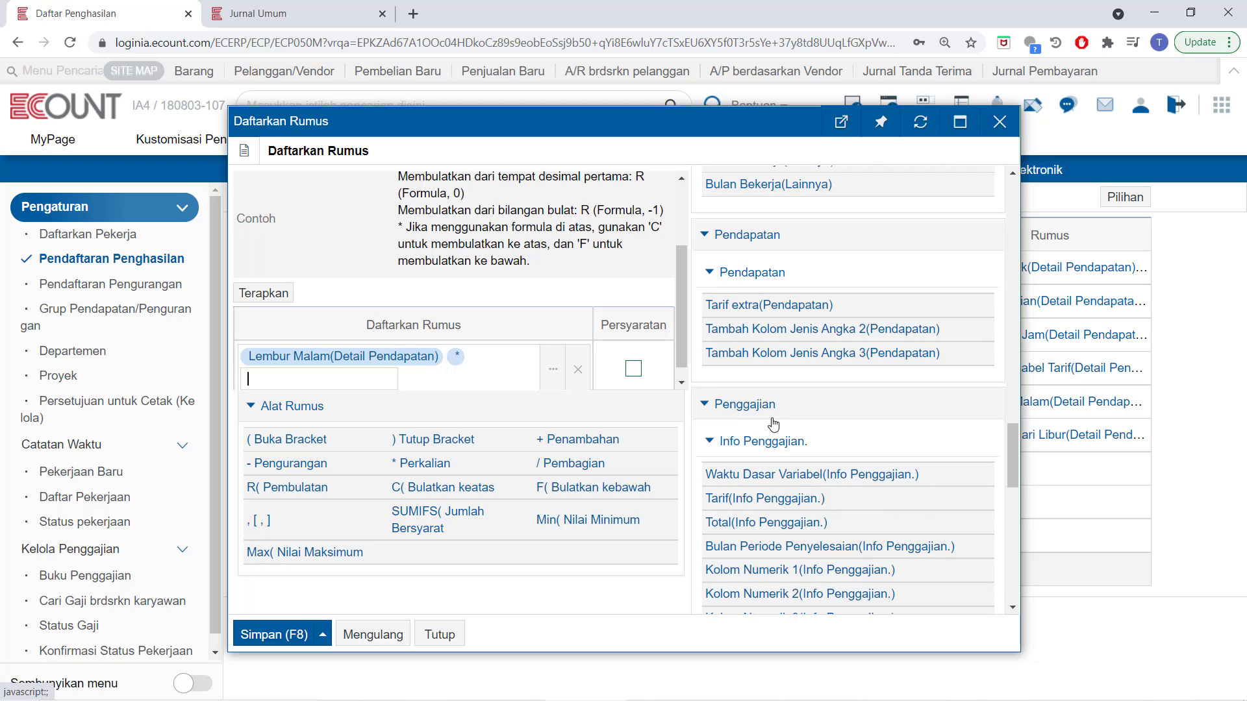
pyautogui.scroll(2, 779, 426)
pyautogui.scroll(-10, 779, 425)
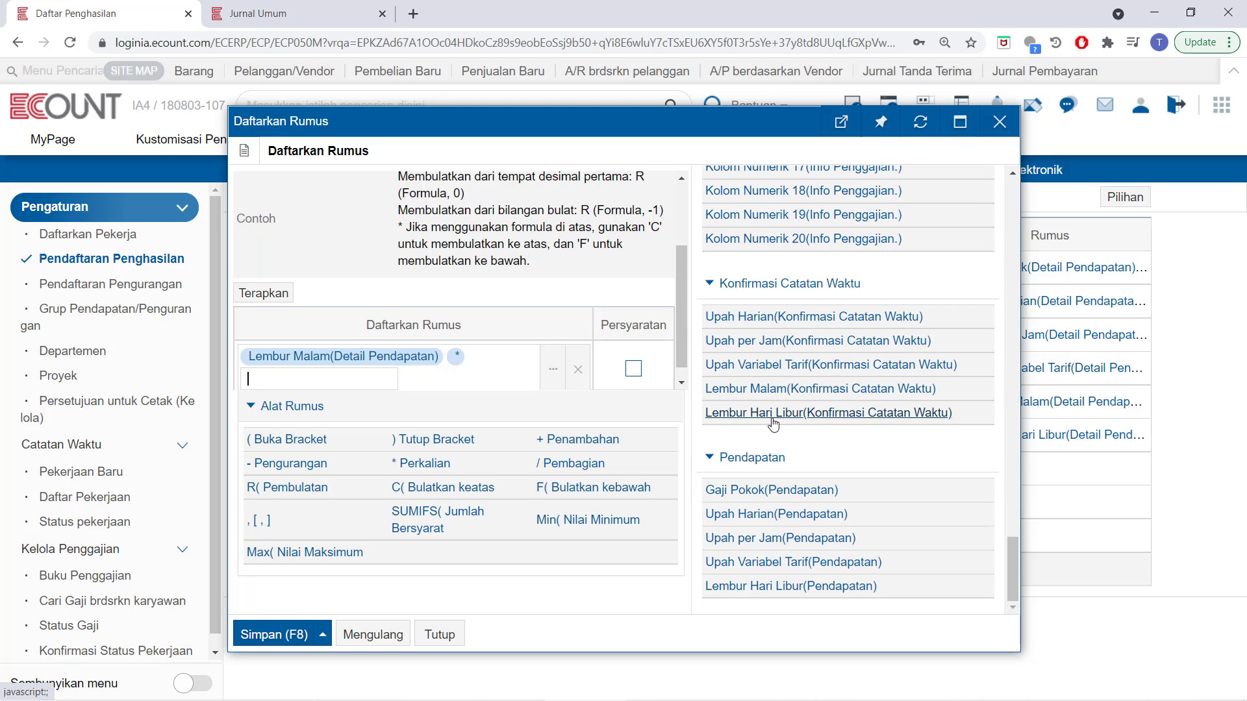
pyautogui.scroll(8, 780, 435)
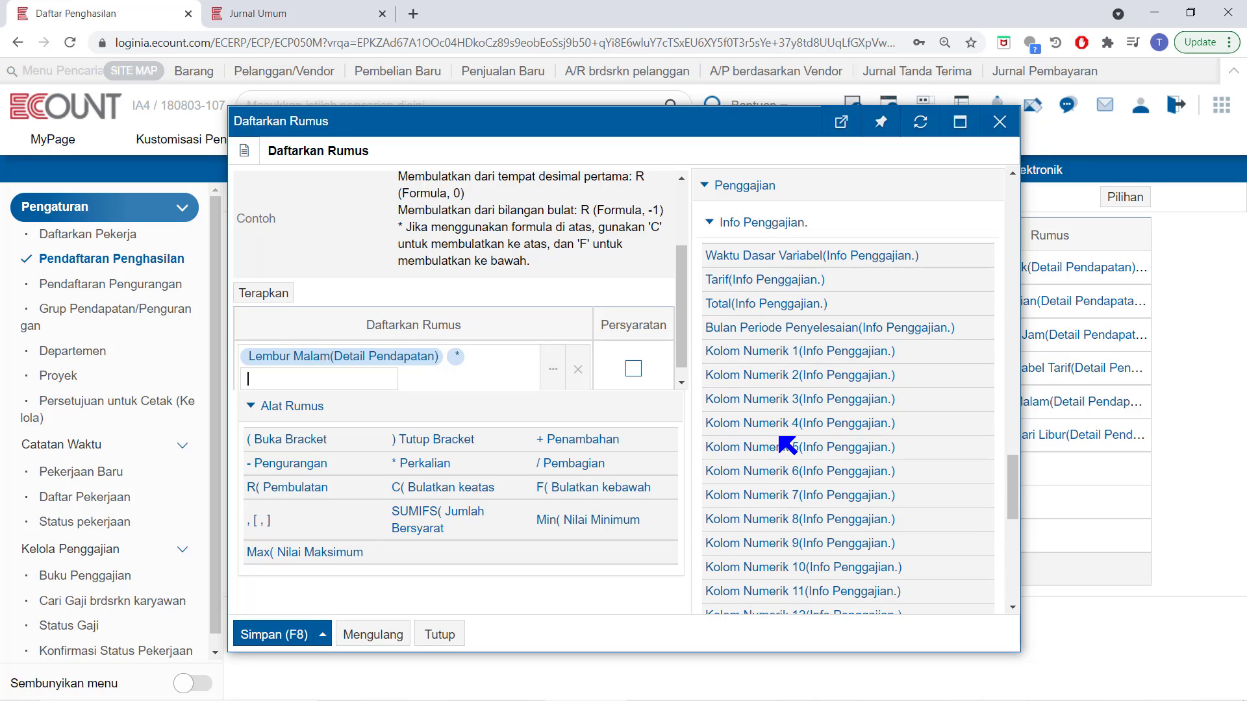
pyautogui.scroll(3, 792, 392)
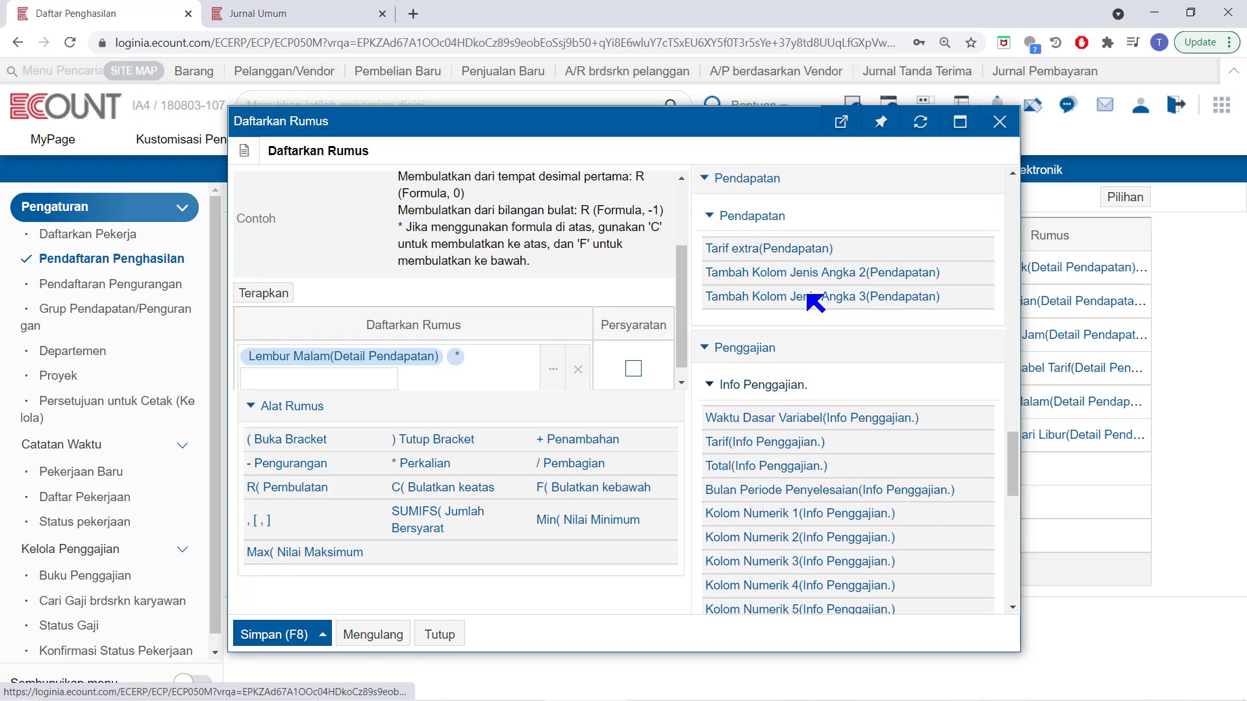
pyautogui.click(801, 259)
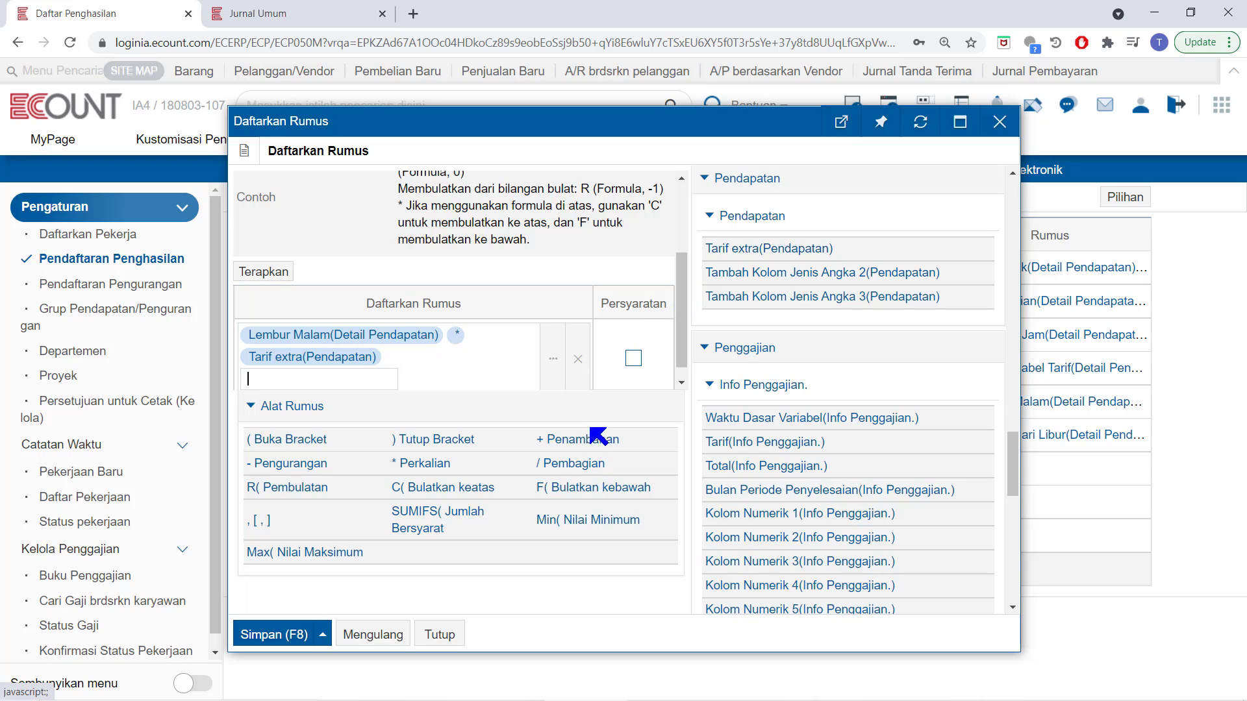
# Multiply the formula by Lembur Malam(Konfirmasi Catatan Waktu) as the final factor and save it.
pyautogui.click(429, 465)
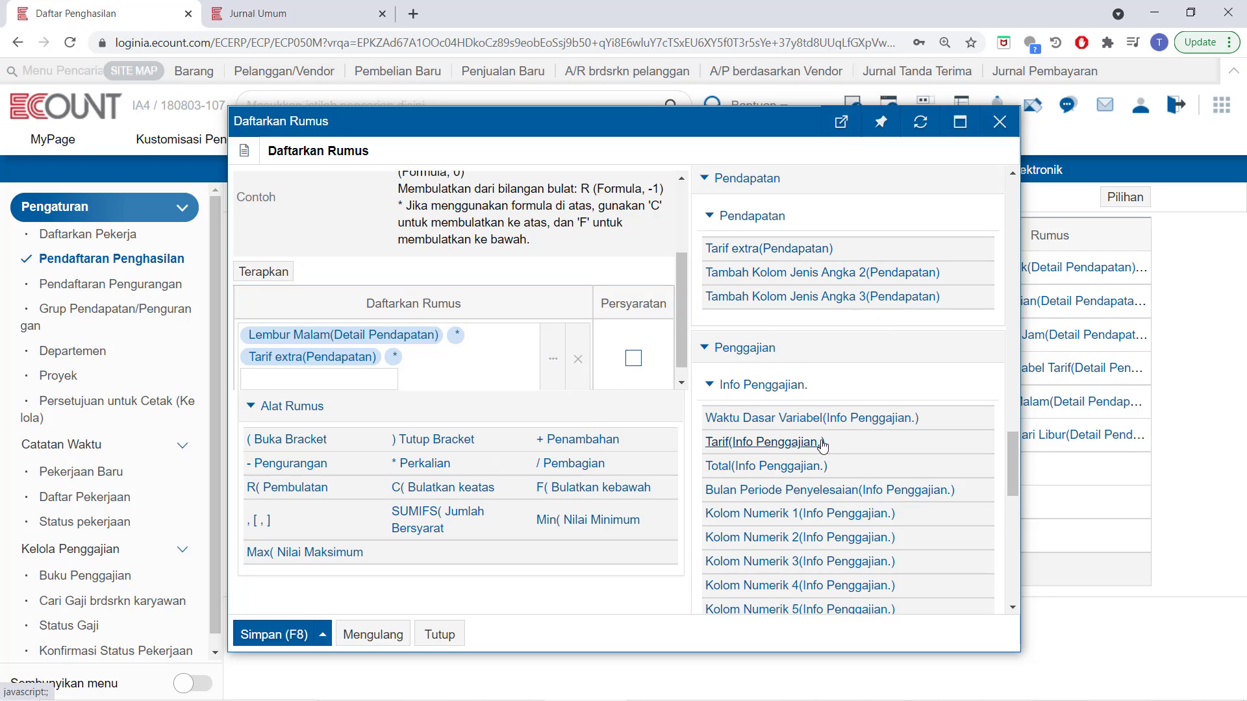
pyautogui.scroll(3, 821, 445)
pyautogui.scroll(-10, 822, 445)
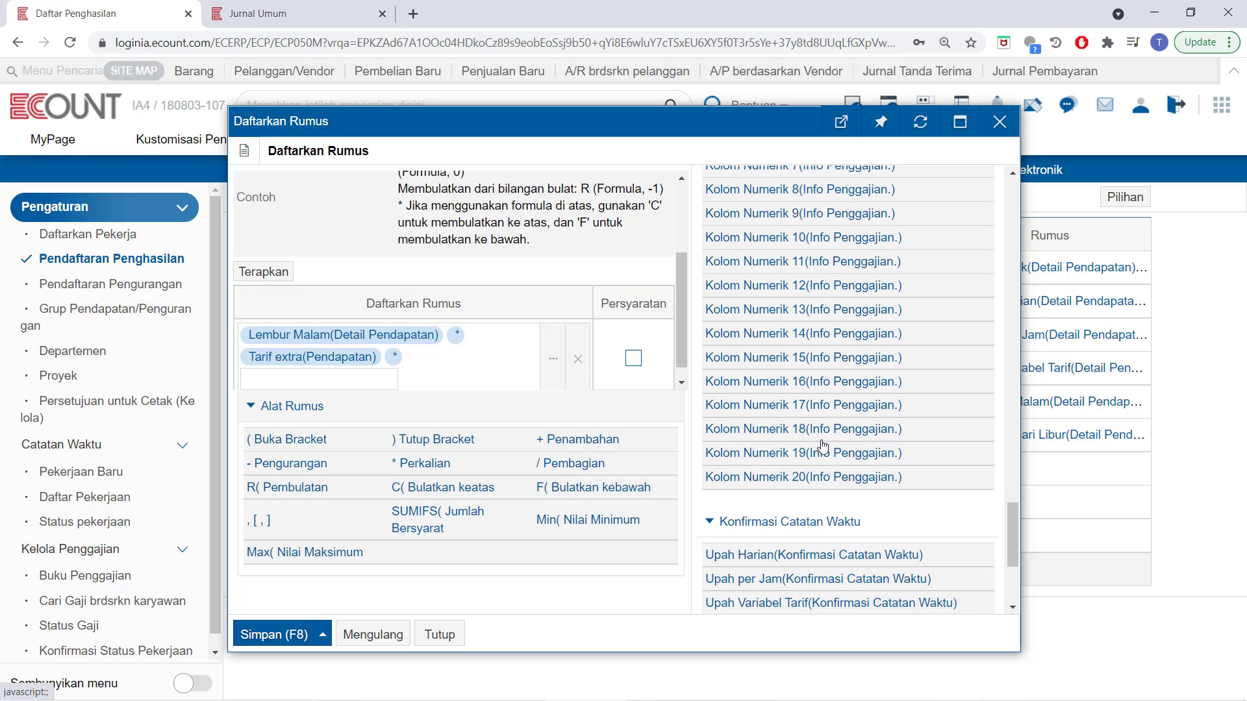
pyautogui.scroll(1, 822, 446)
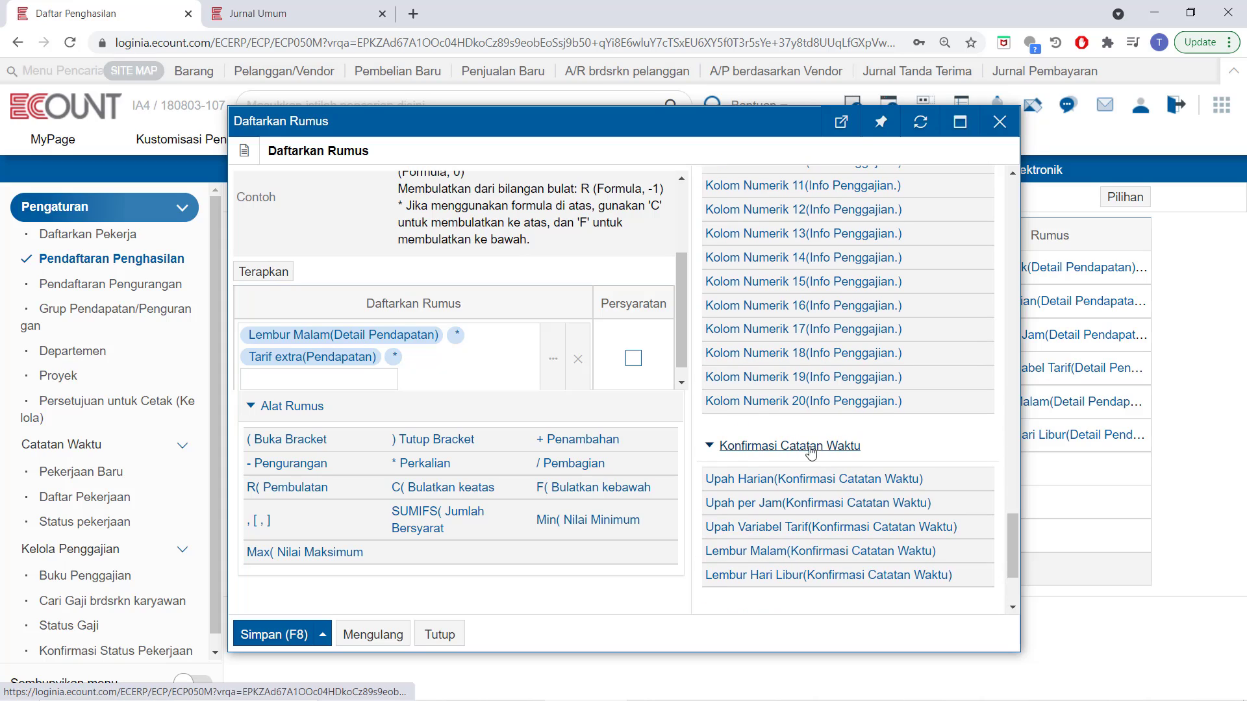
pyautogui.click(819, 551)
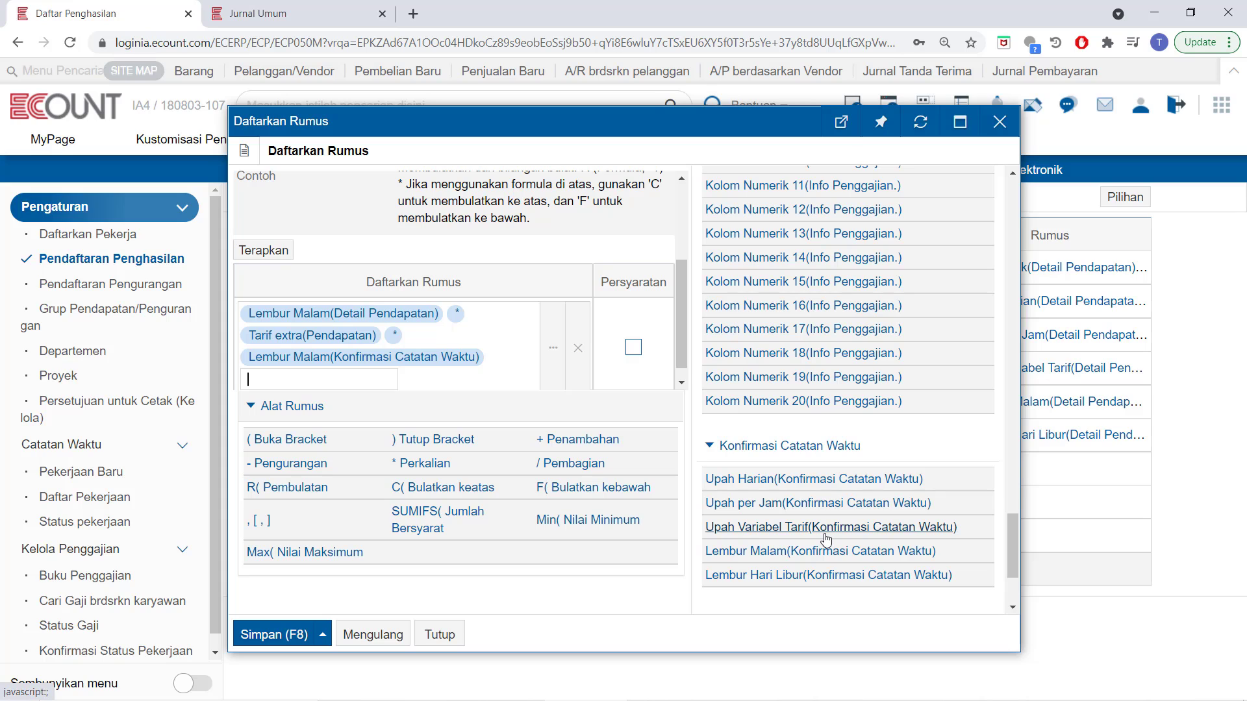
pyautogui.click(278, 636)
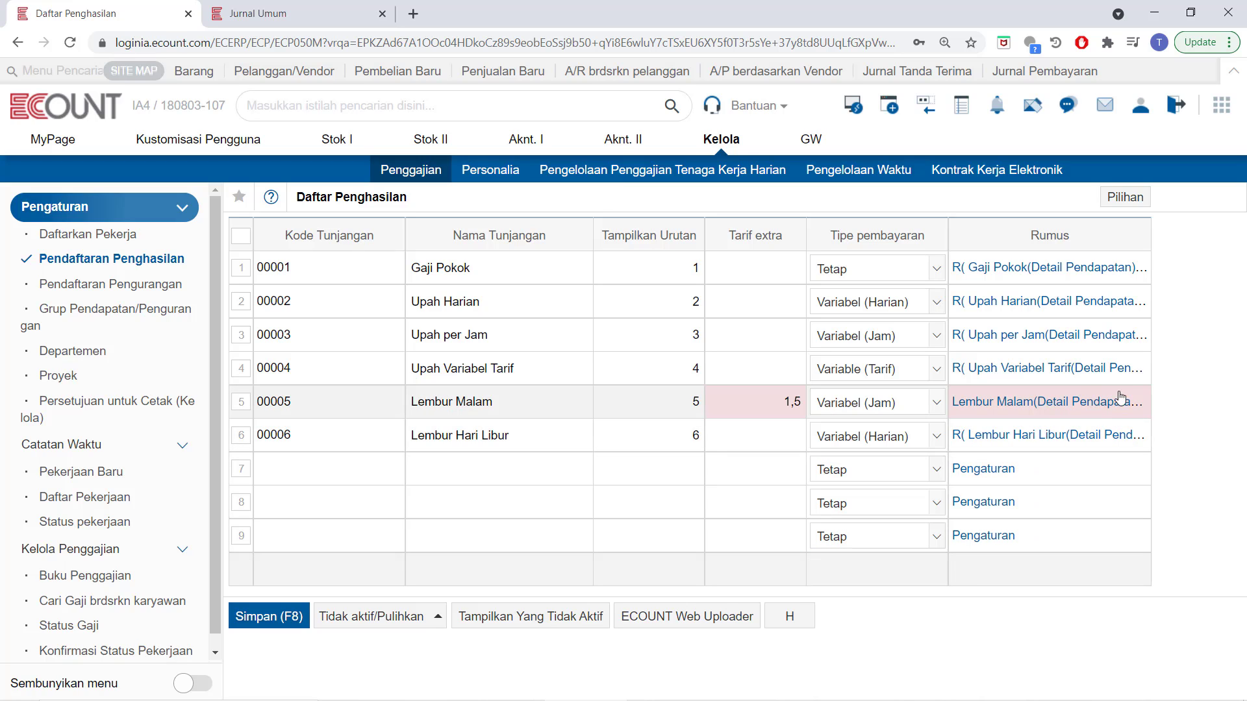
# Review the Lembur Malam formula list, and examine the Persyaratan condition rows in a blank new formula without saving it.
pyautogui.click(1096, 404)
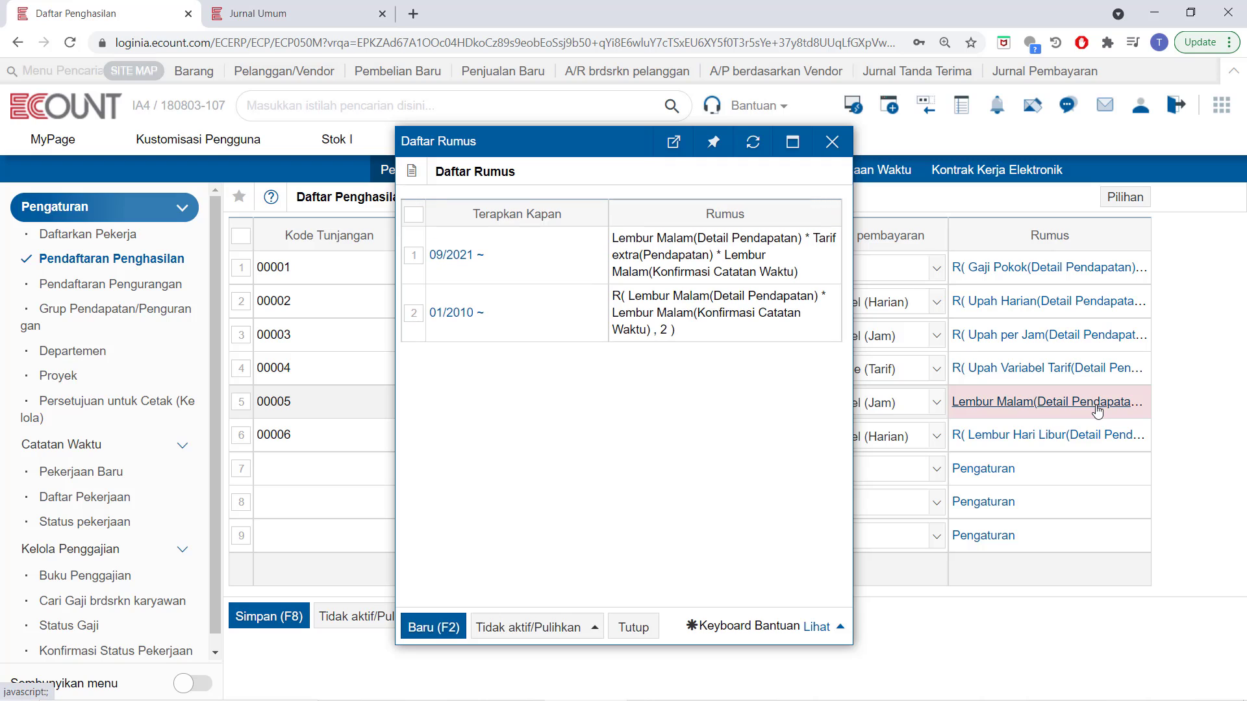
pyautogui.moveTo(812, 263); pyautogui.dragTo(620, 252)
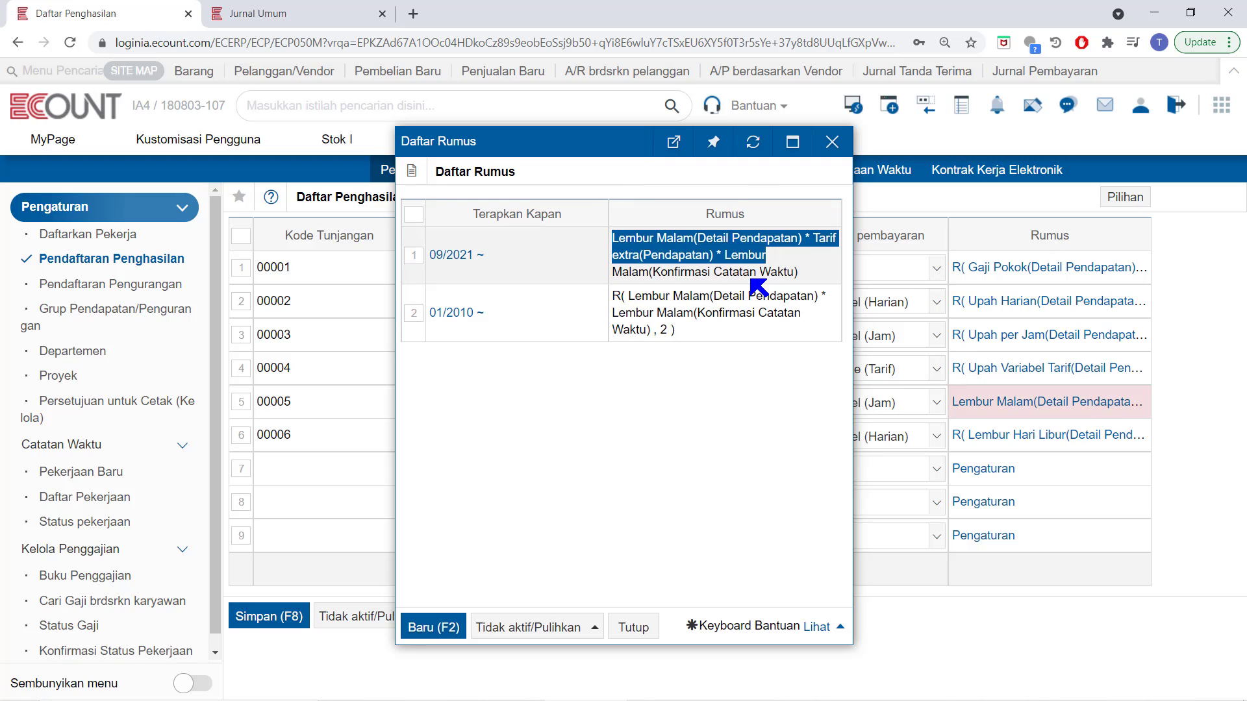
pyautogui.click(419, 627)
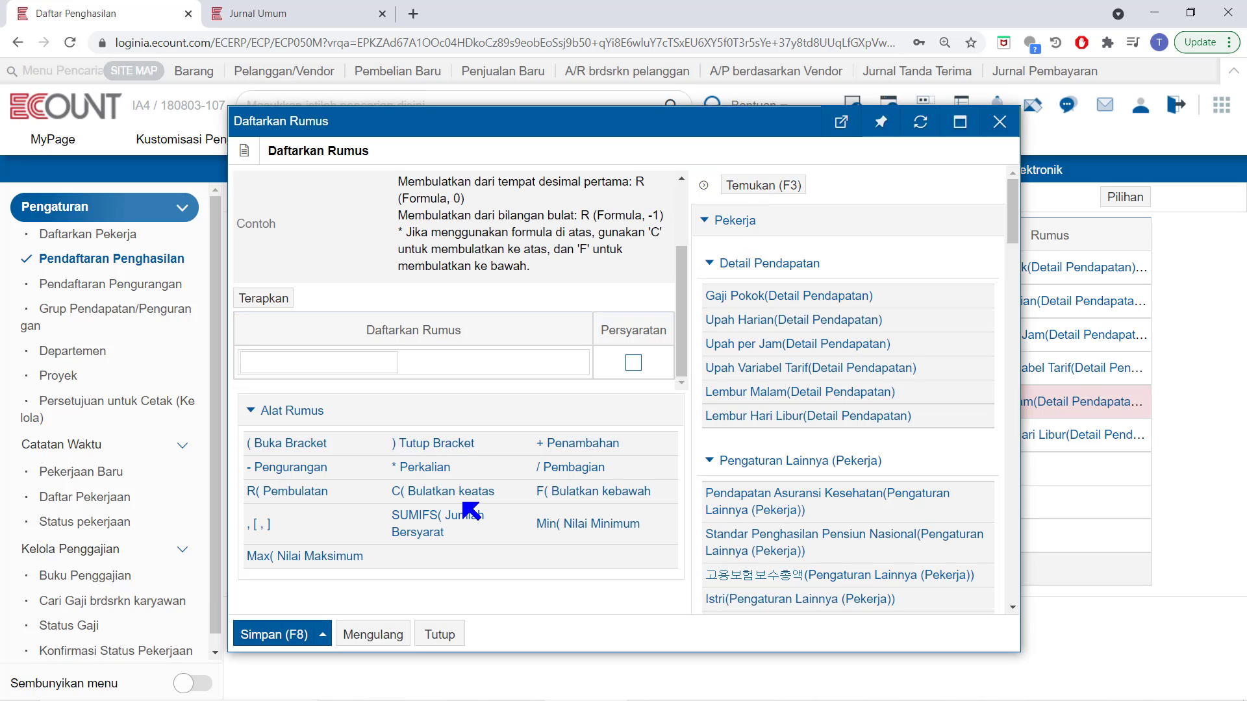
pyautogui.click(634, 363)
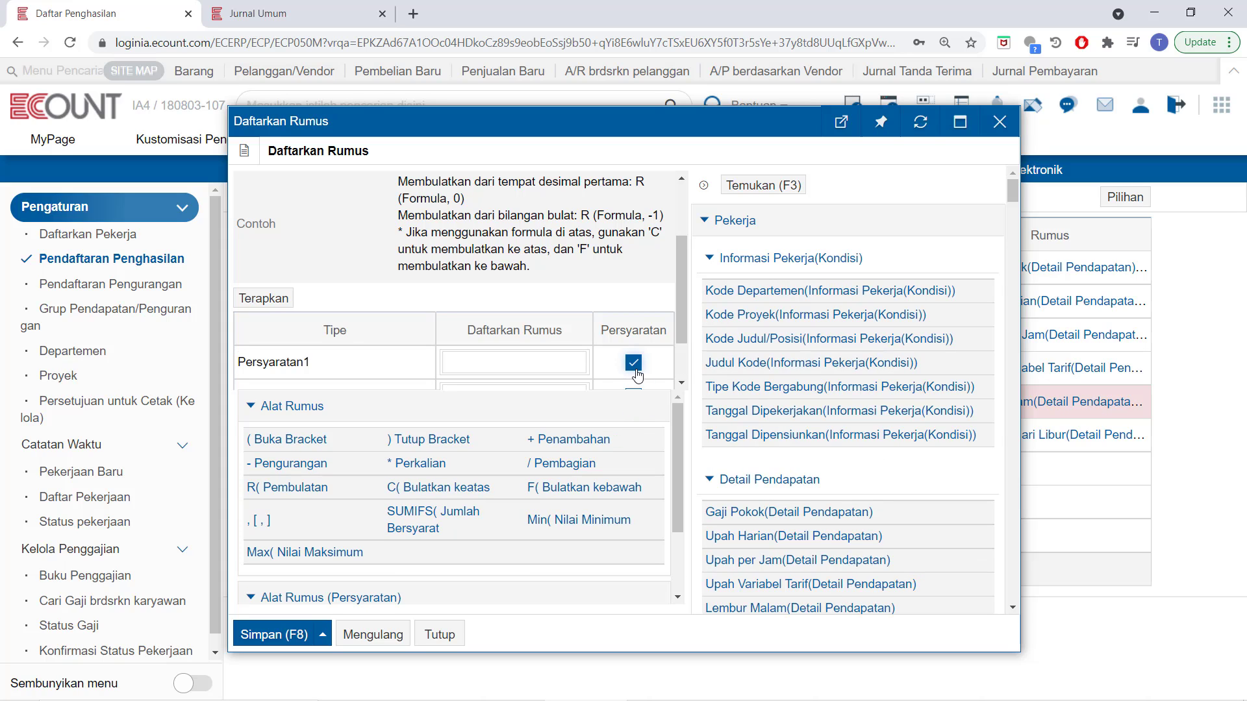
pyautogui.scroll(-2, 637, 375)
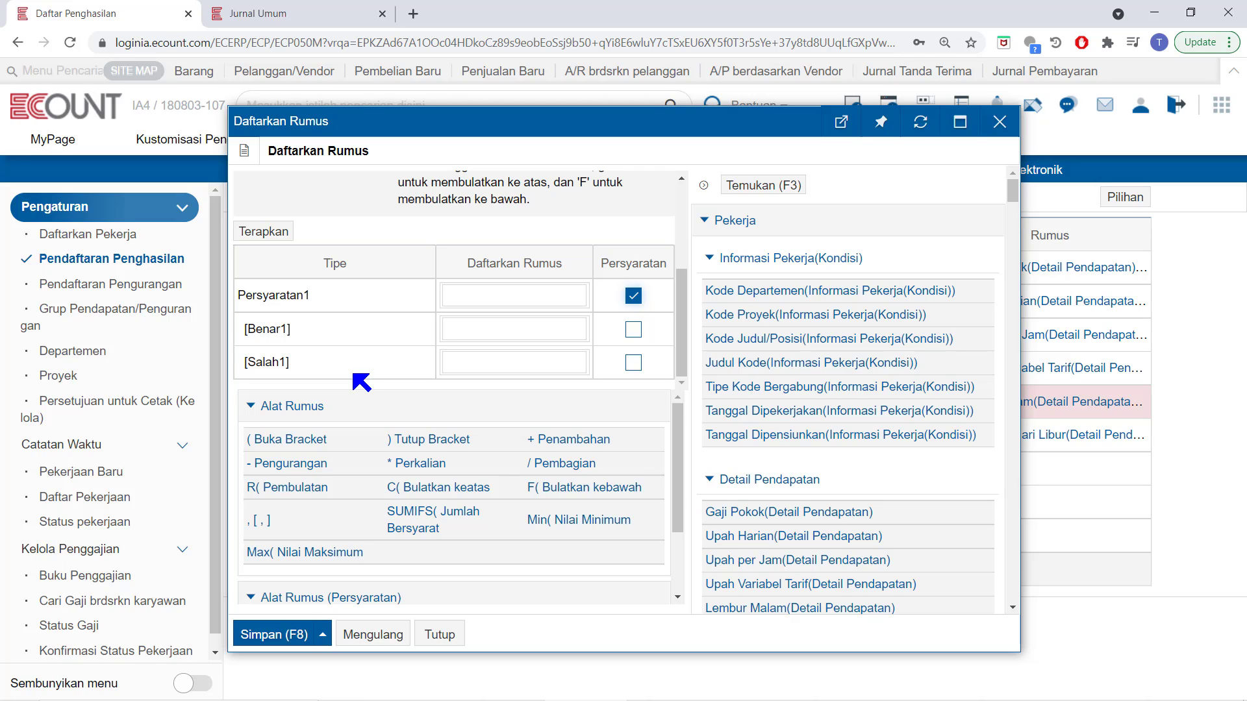
pyautogui.click(458, 638)
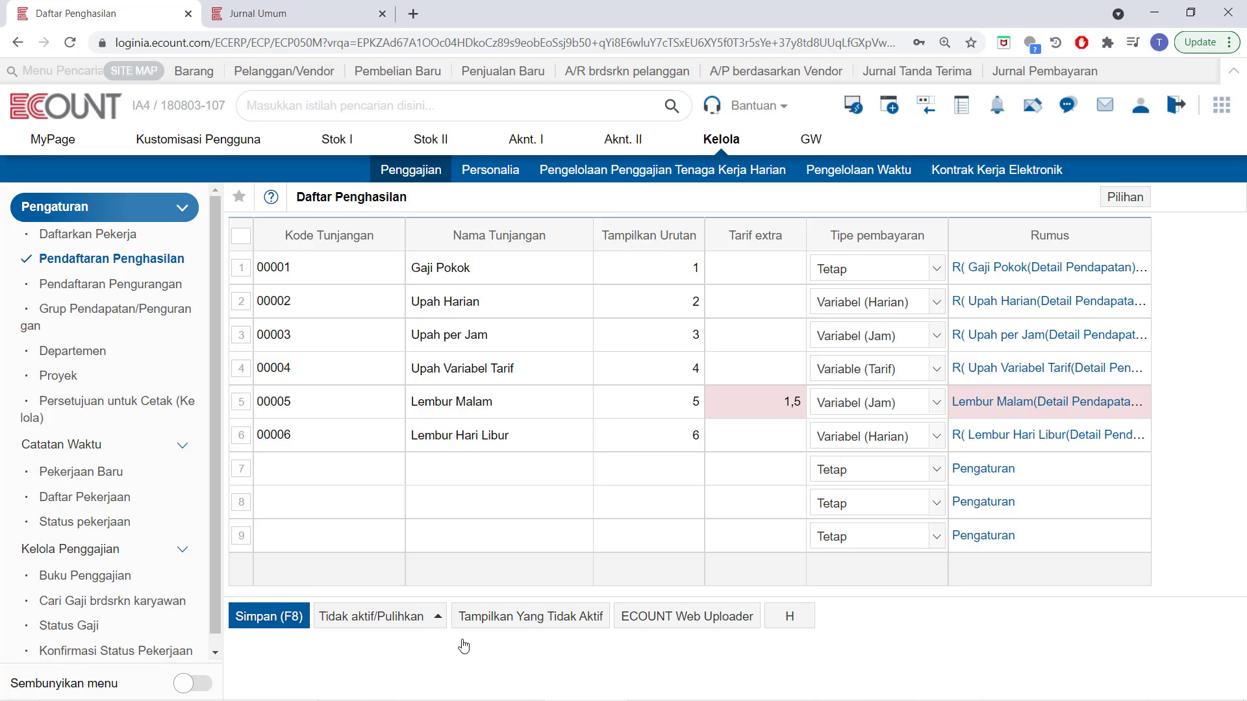
# Save the allowance list and deactivate the Lembur Hari Libur allowance.
pyautogui.click(289, 621)
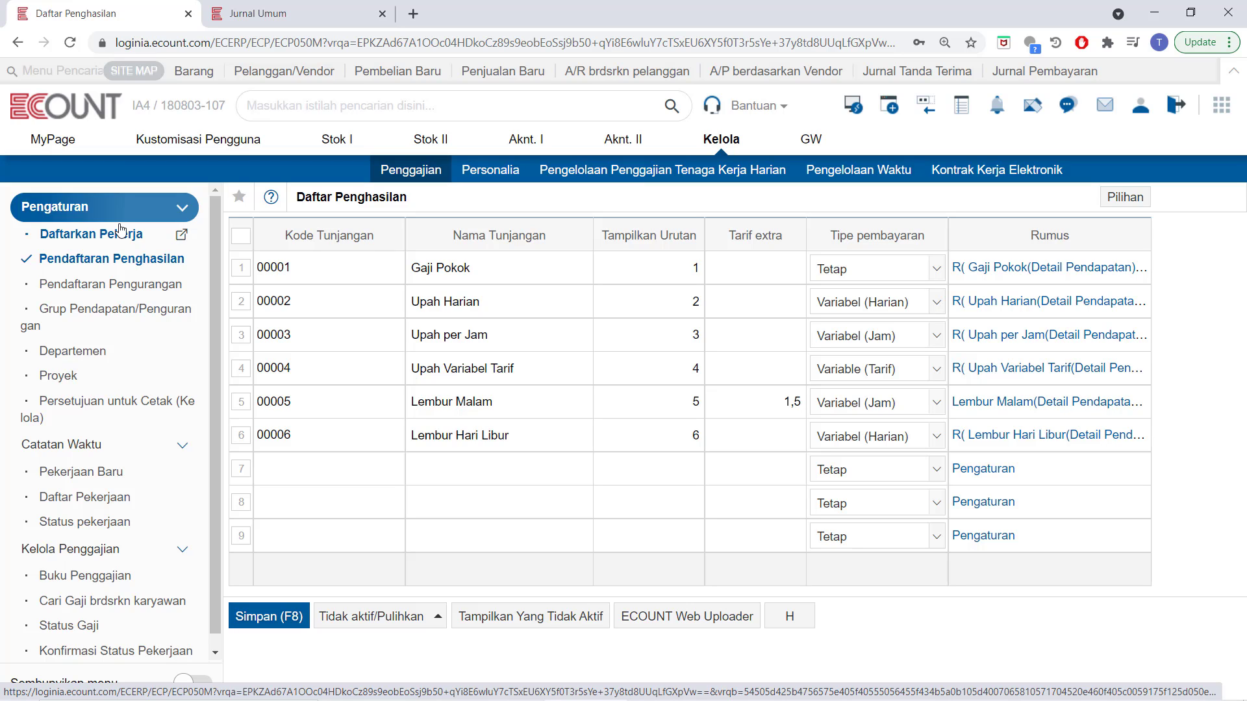
pyautogui.click(242, 436)
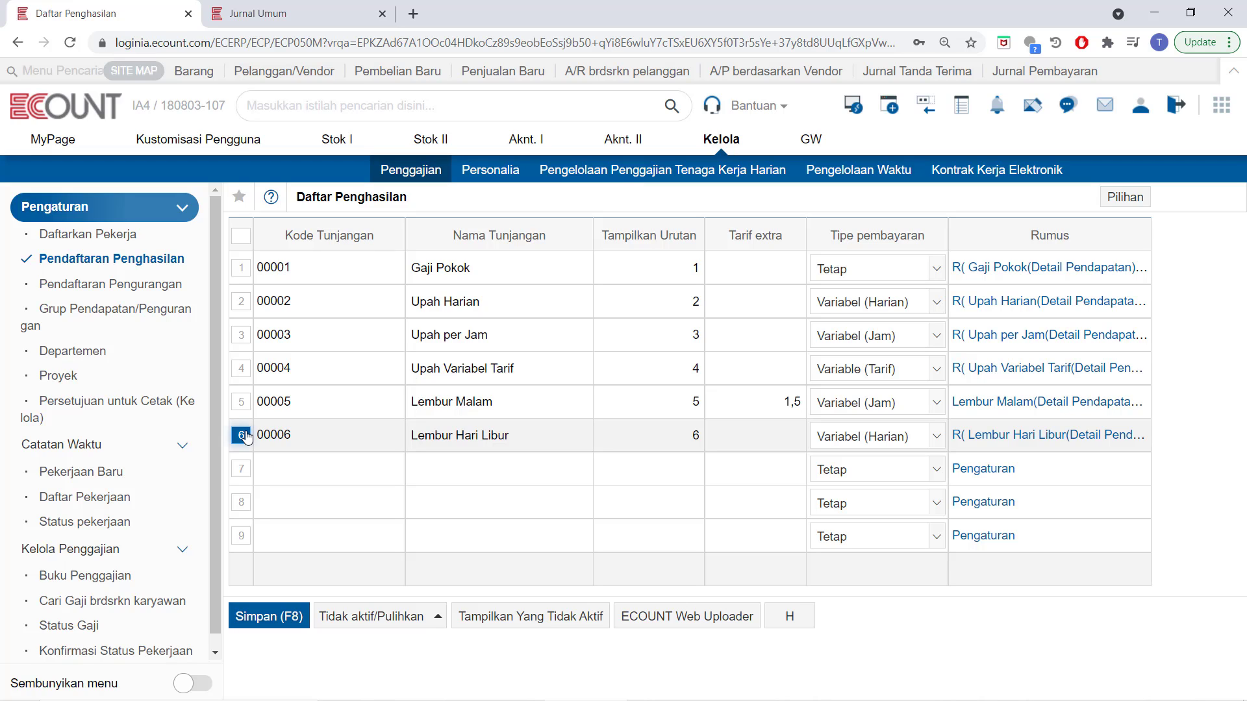
pyautogui.click(373, 620)
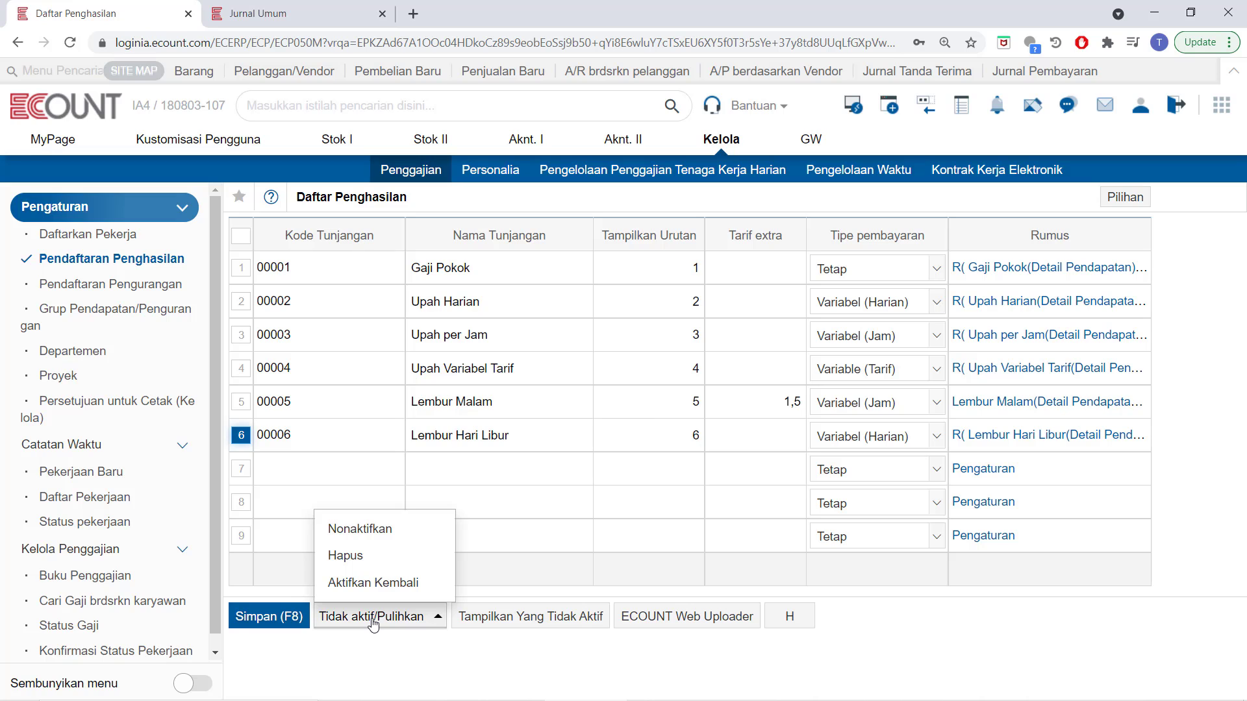
pyautogui.click(409, 539)
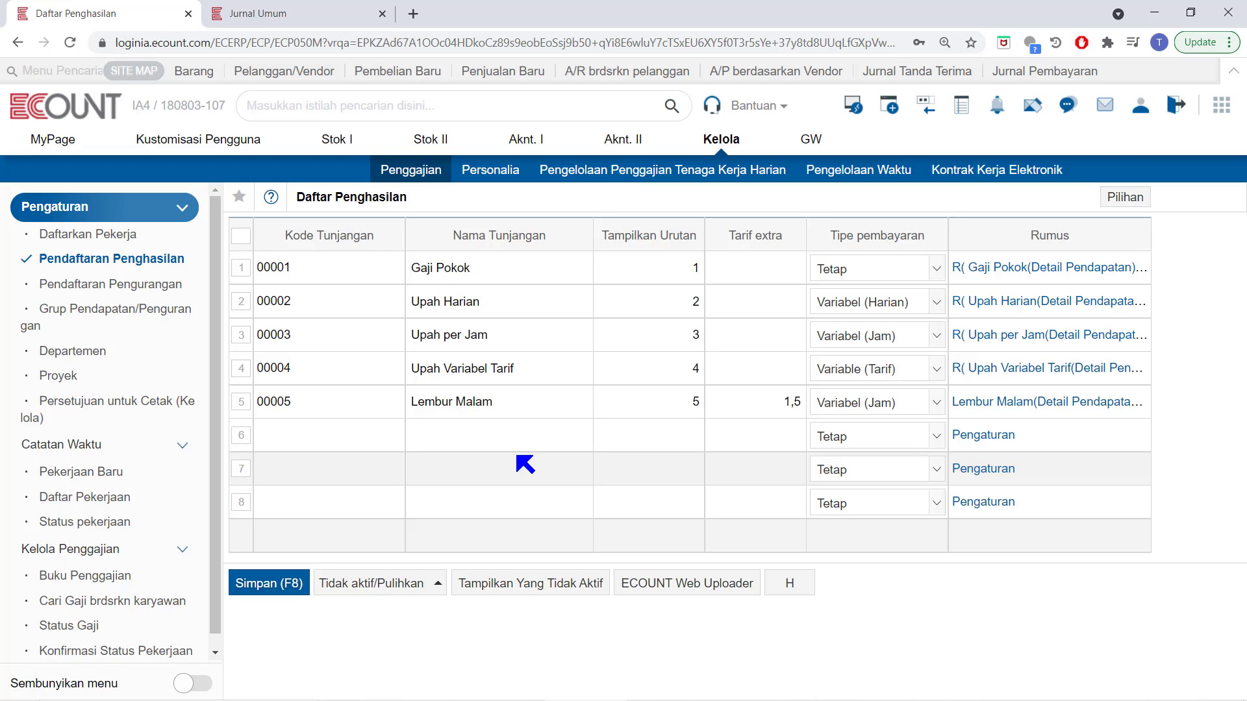
# Include inactive allowances in the list and reactivate the Lembur Hari Libur allowance.
pyautogui.click(548, 589)
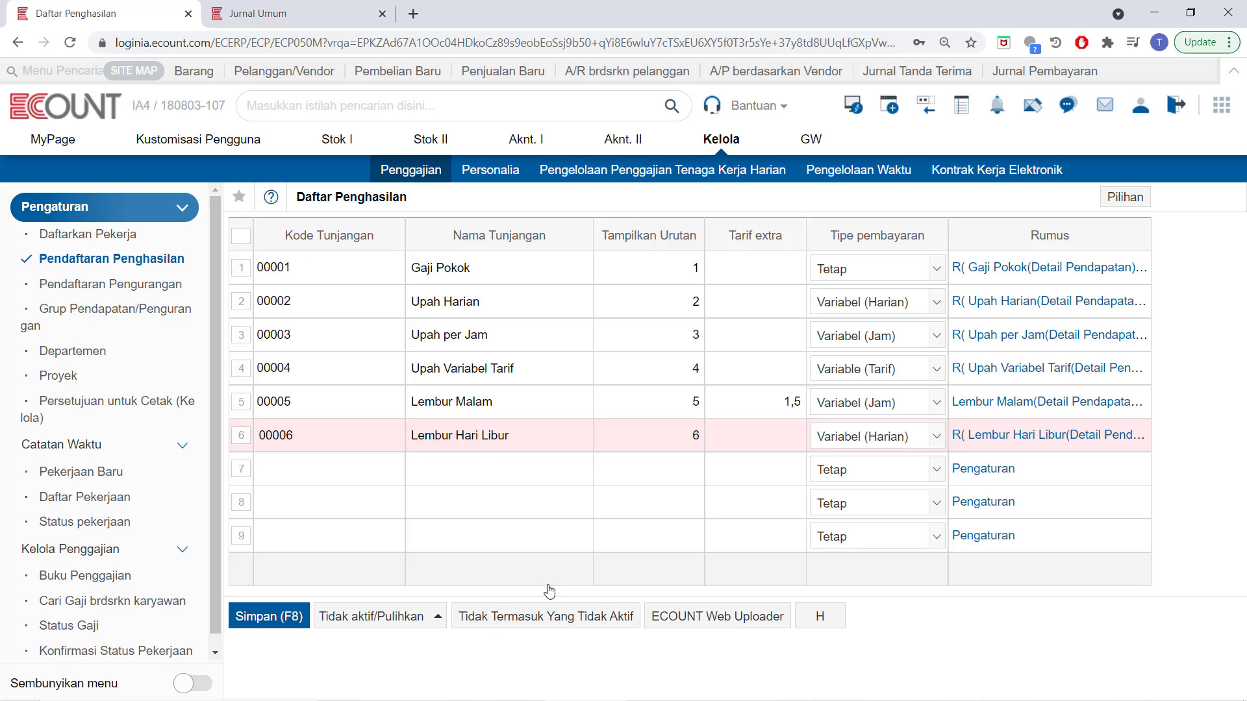
pyautogui.click(244, 441)
pyautogui.click(380, 628)
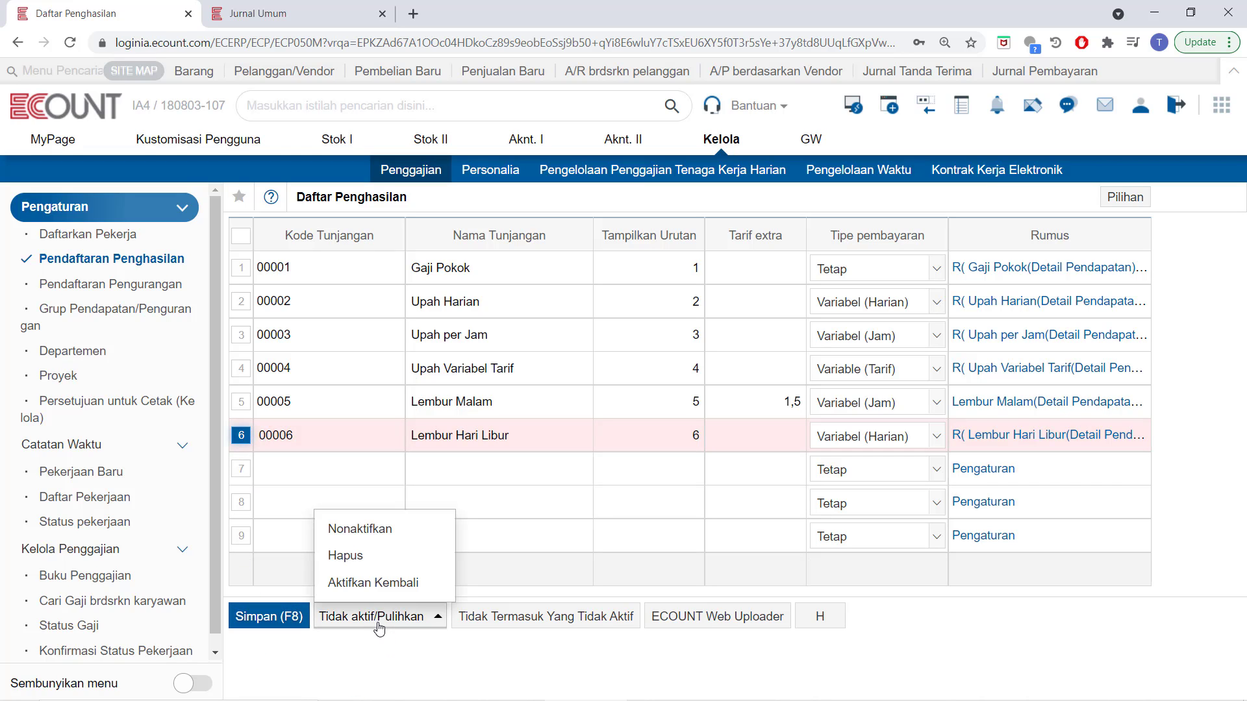
pyautogui.click(394, 593)
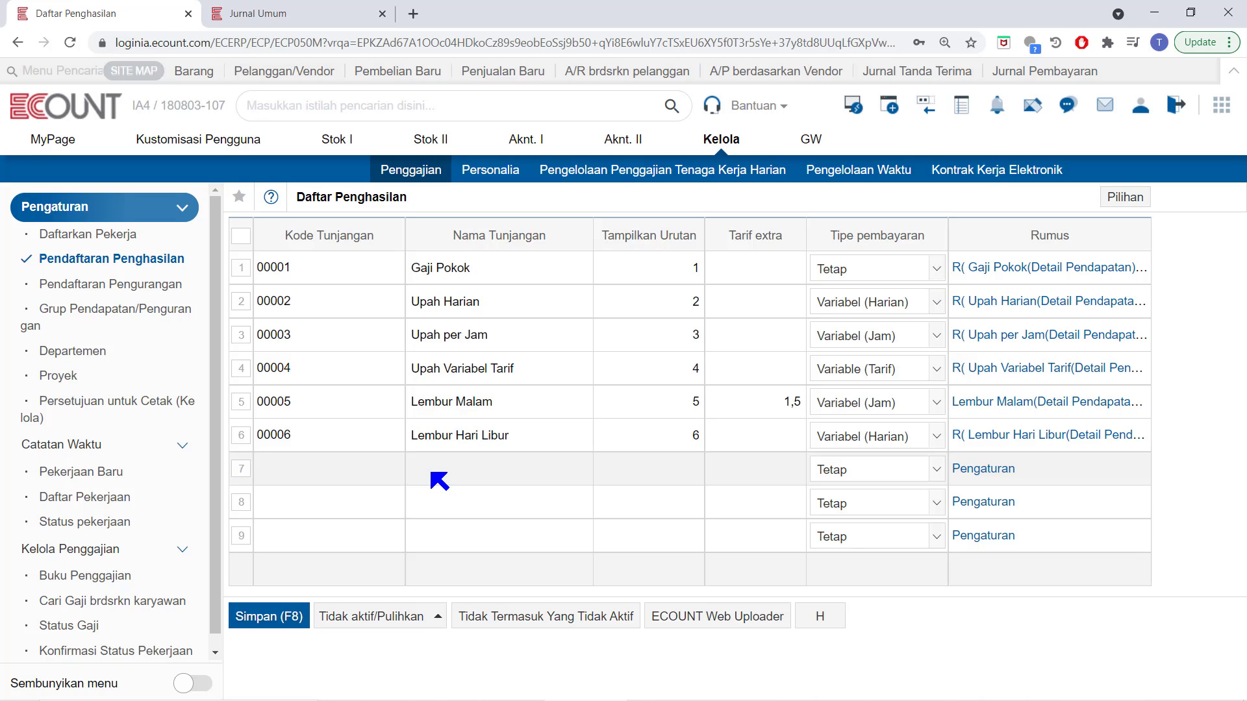
# Open Pendaftaran Pengurangan and view its Pengaturan Kolom Penghitungan settings, closing them without changes.
pyautogui.click(158, 292)
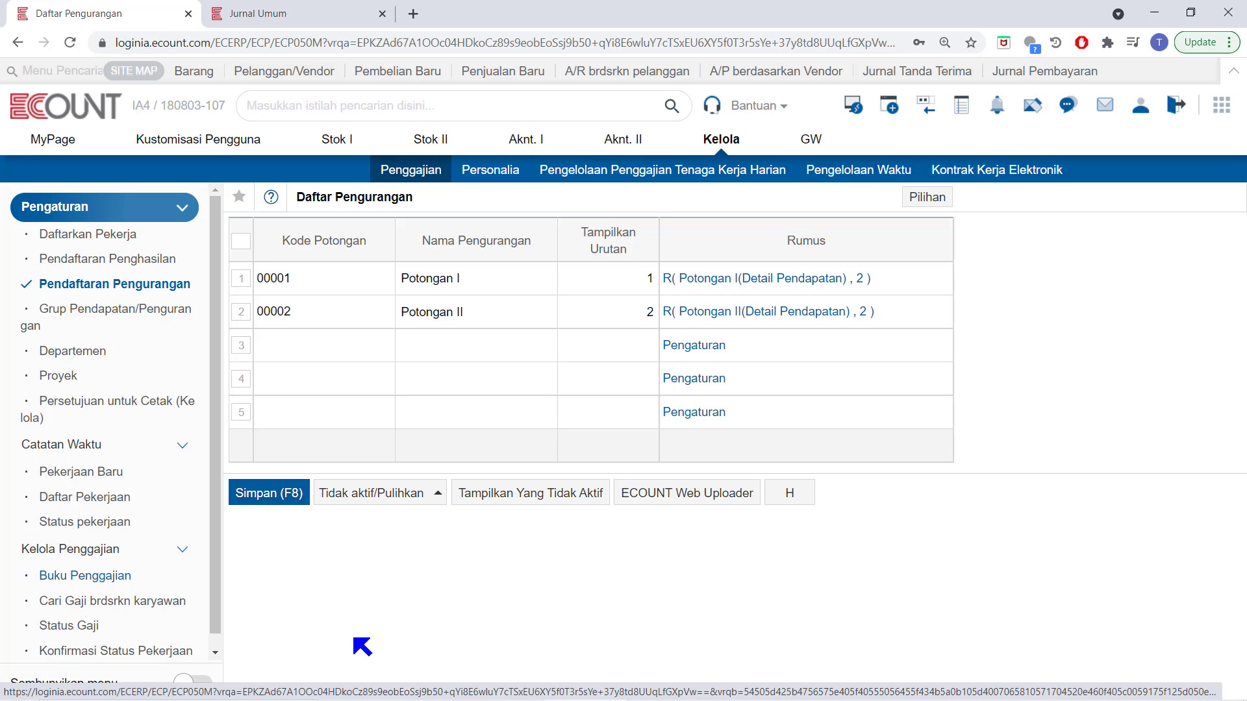
pyautogui.click(913, 203)
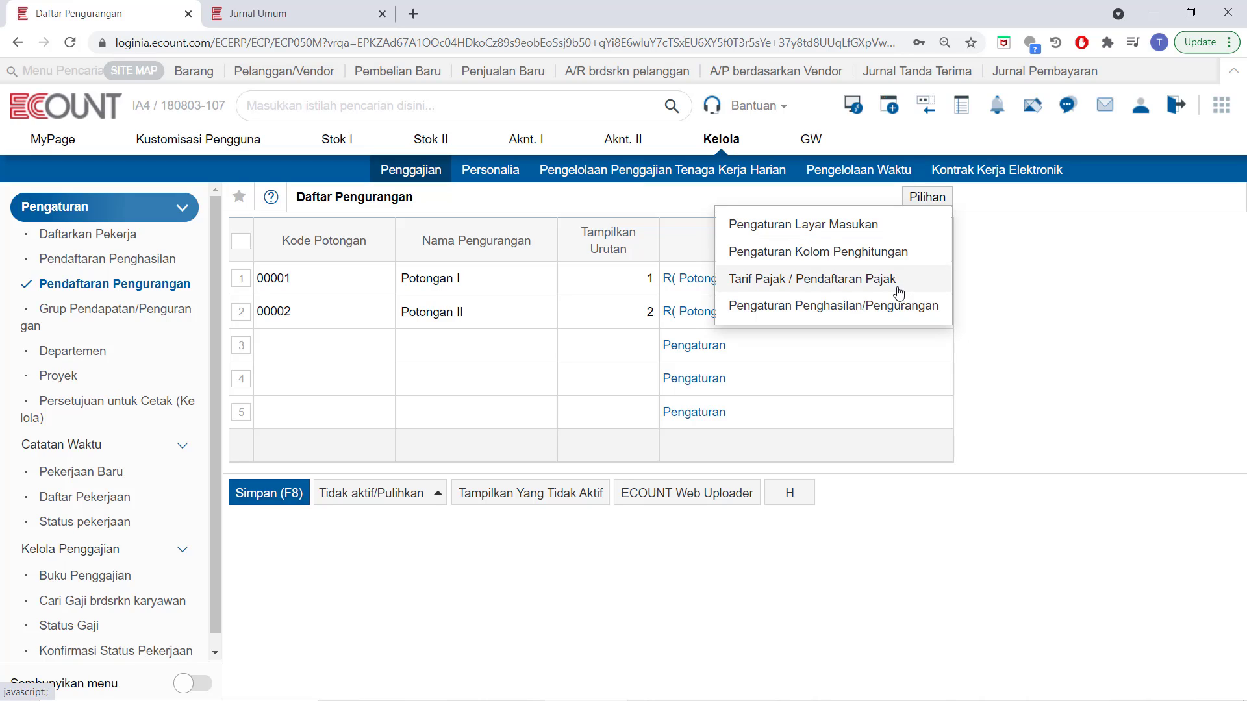
pyautogui.click(916, 259)
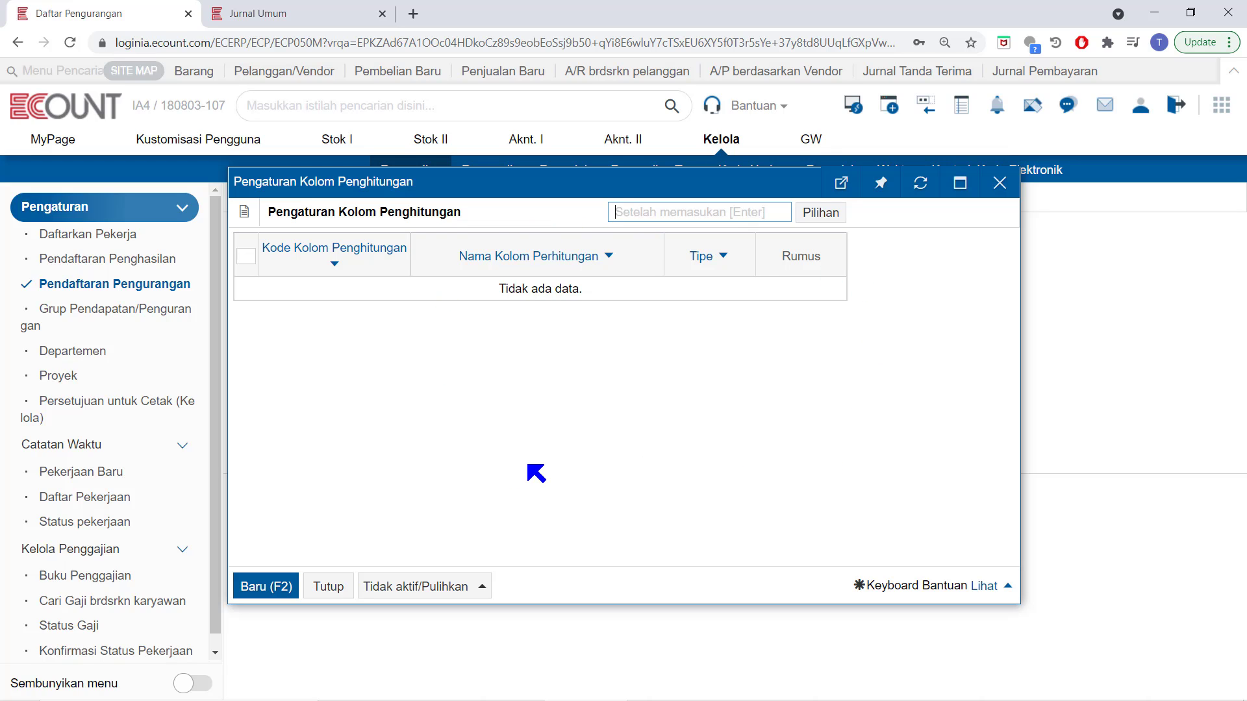
pyautogui.click(329, 587)
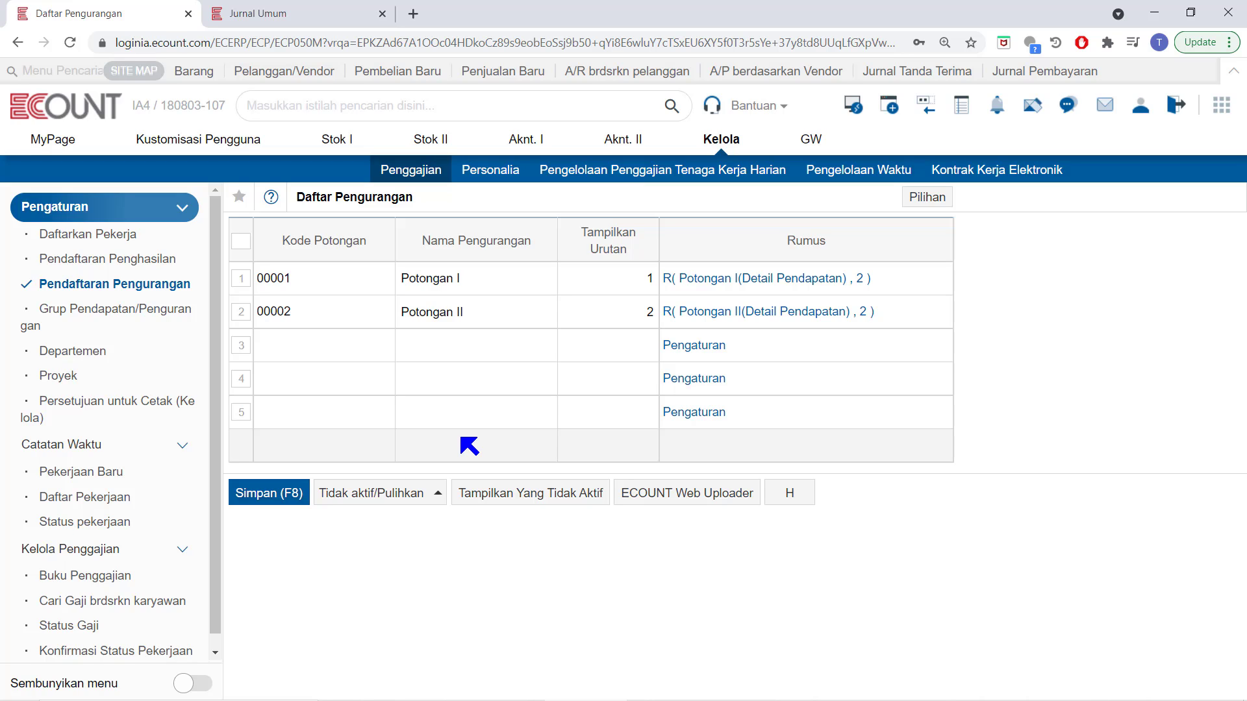
# Select the blank entry rows in the deduction list without entering data, and open the Daftarkan Pekerja employee list.
pyautogui.click(382, 350)
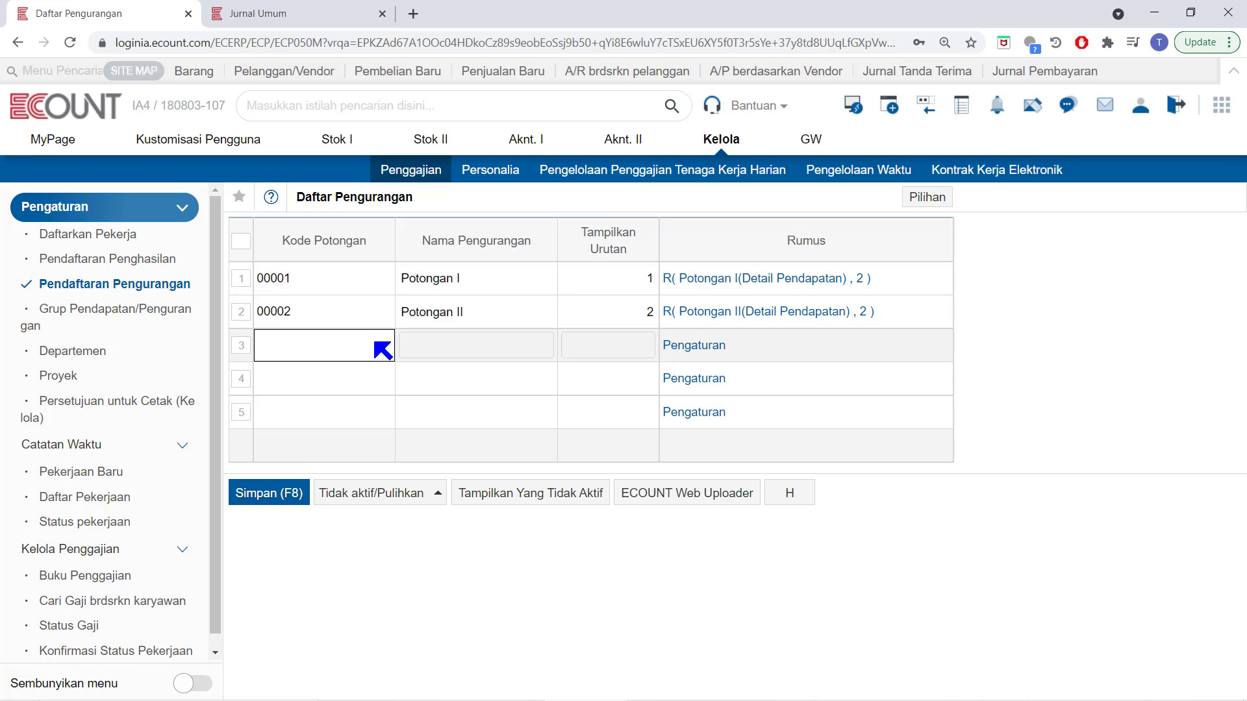
pyautogui.click(382, 383)
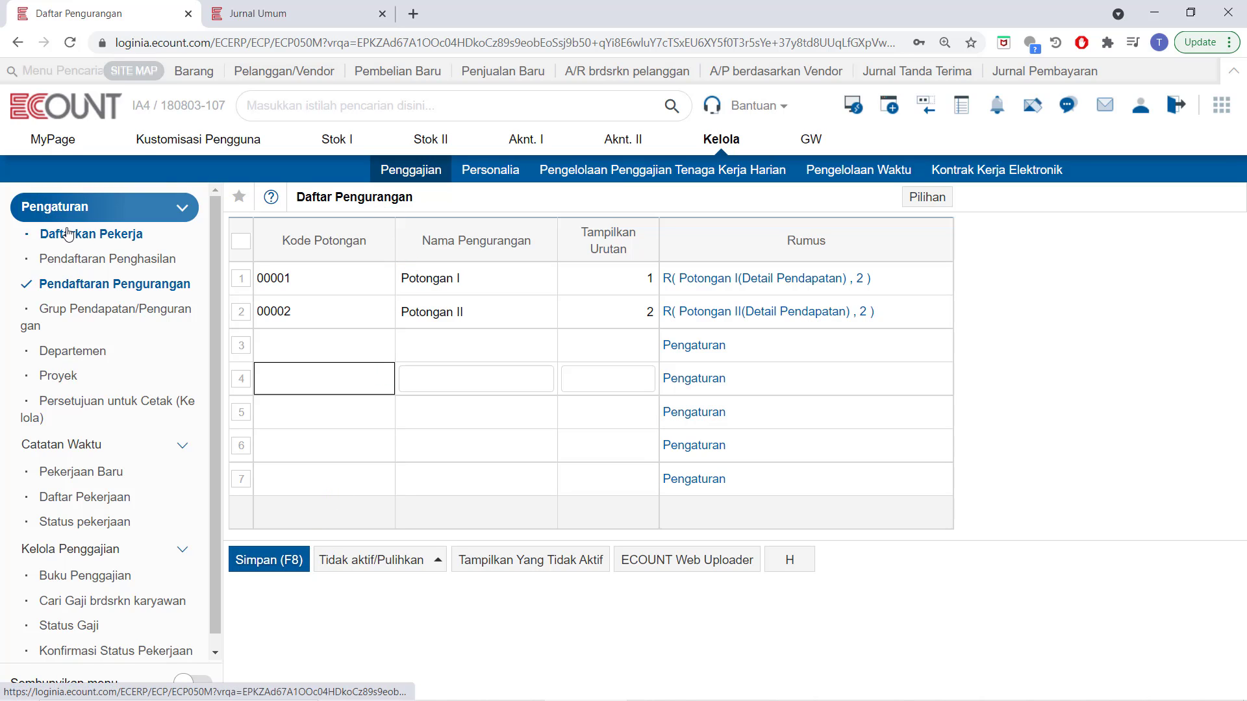
pyautogui.moveTo(68, 234)
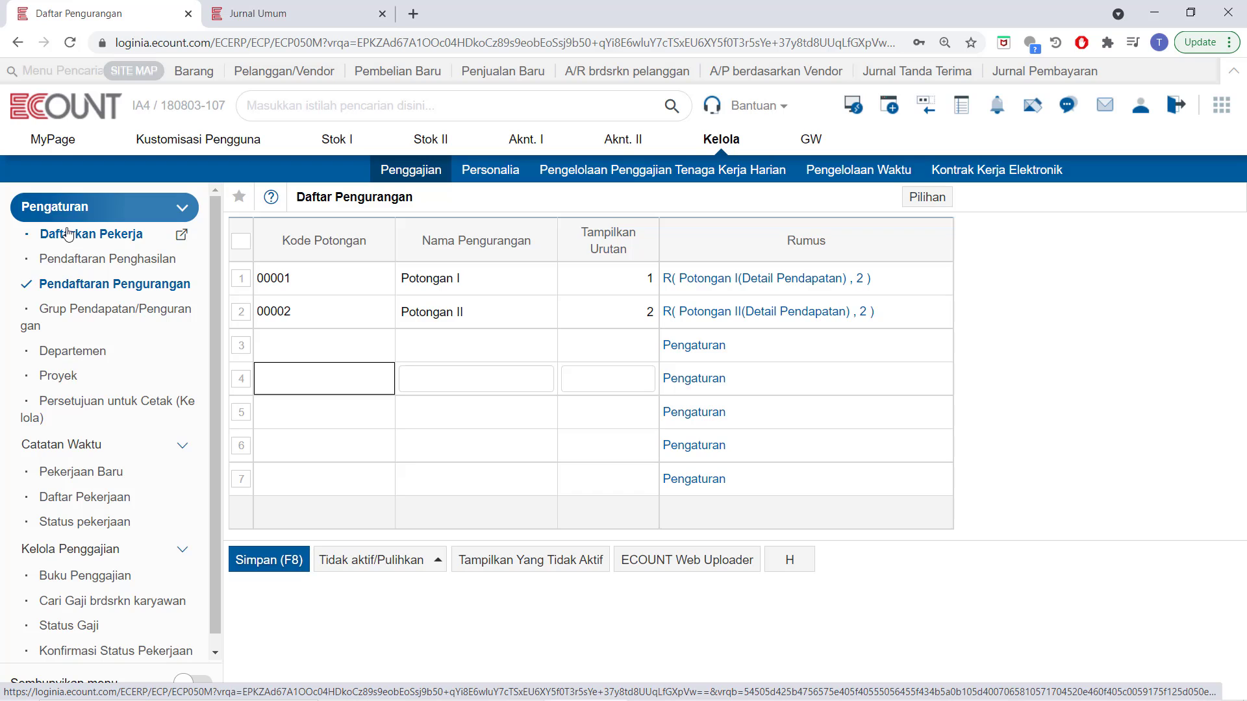
pyautogui.click(68, 233)
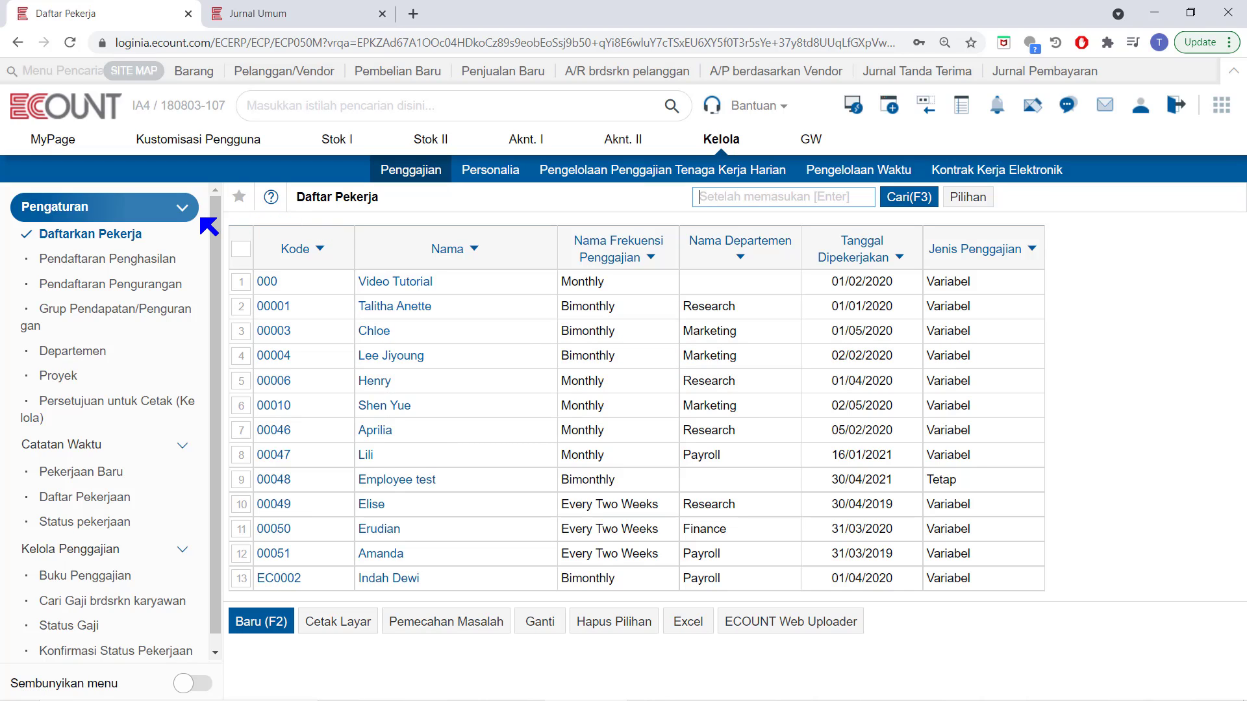
# Switch to the browser tab with the Jurnal Umum entry form and set its slip type to Slip Penggajian.
pyautogui.click(298, 14)
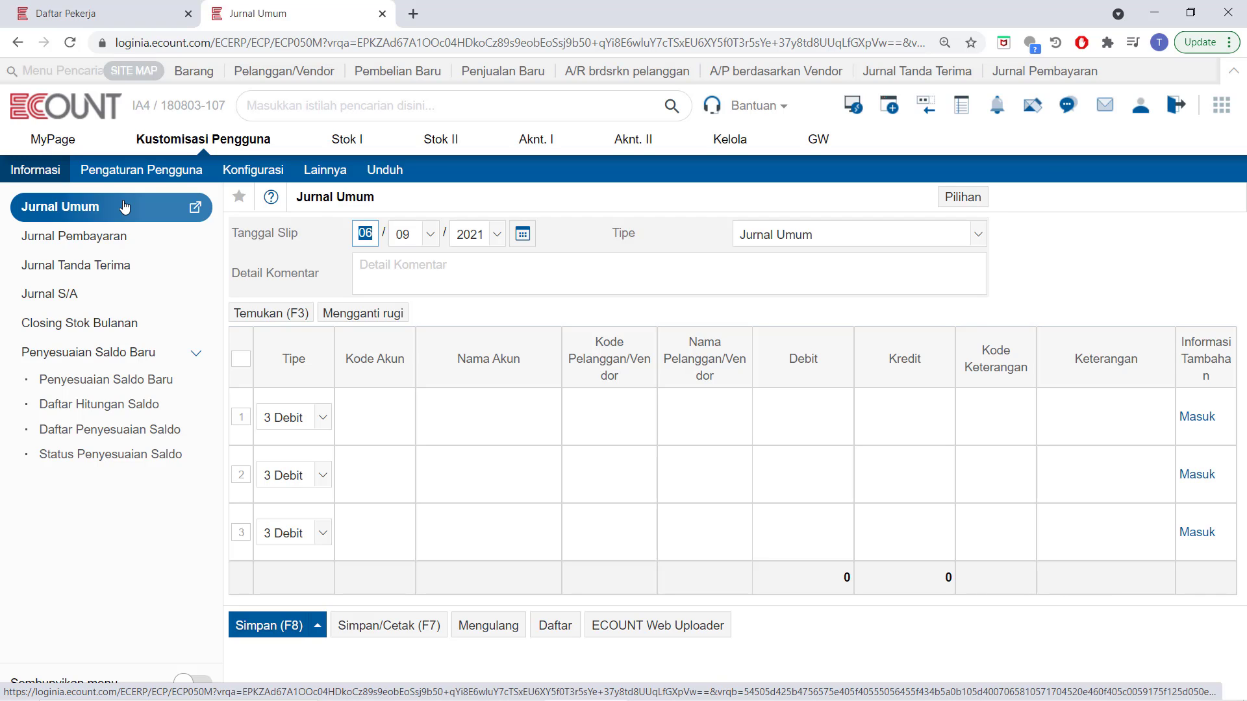
pyautogui.click(799, 236)
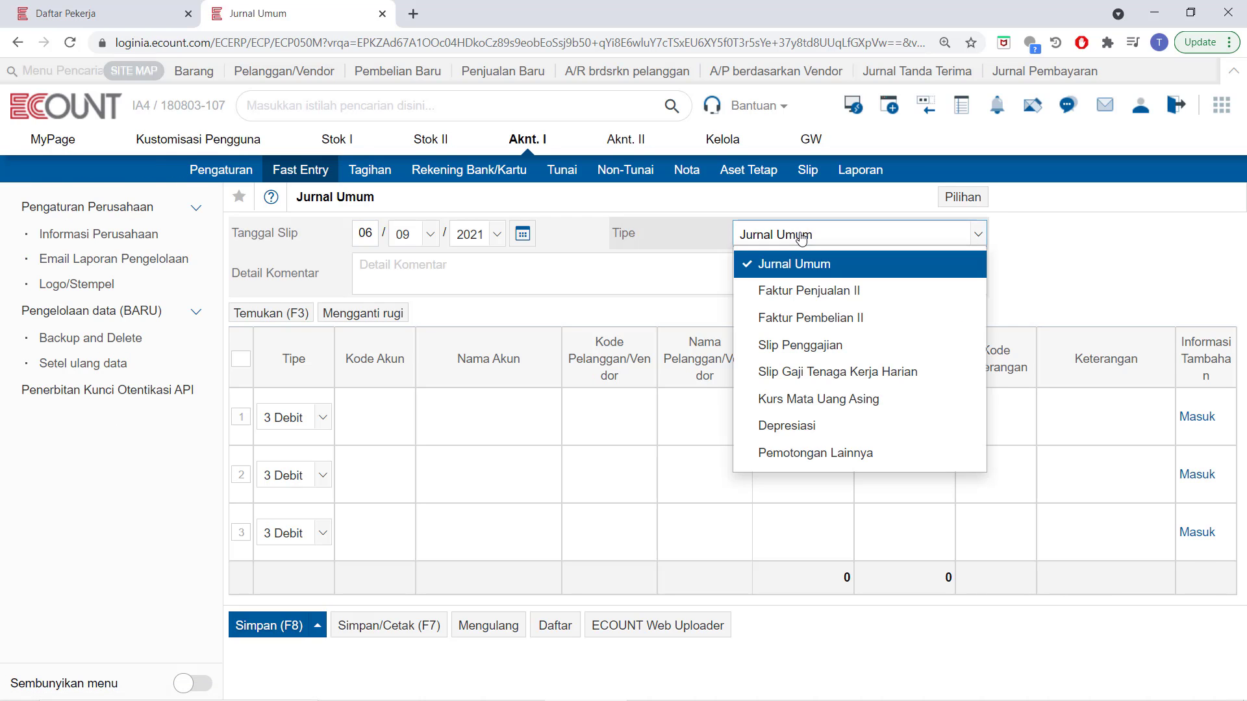
pyautogui.click(796, 347)
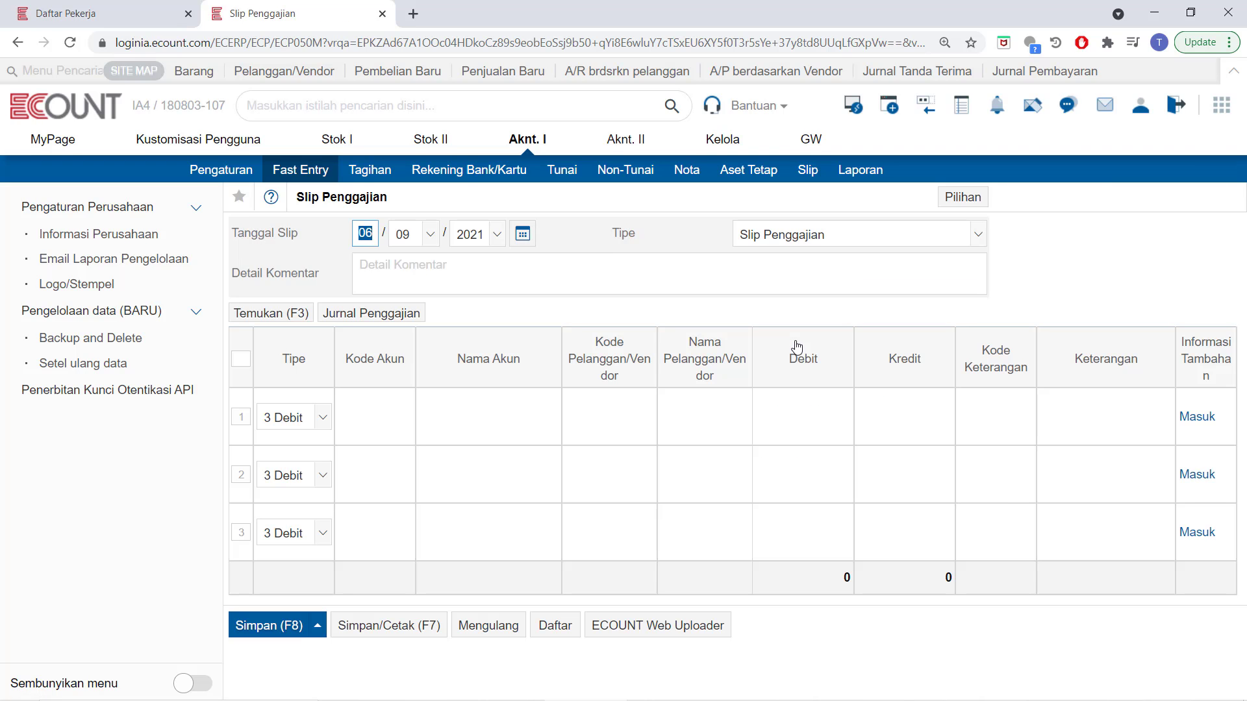
# Open the payroll book's Jurnal Pemasukan settings and review Total Pendapatan's Dept. Eksternal exception condition, closing the condition windows without changes.
pyautogui.click(402, 313)
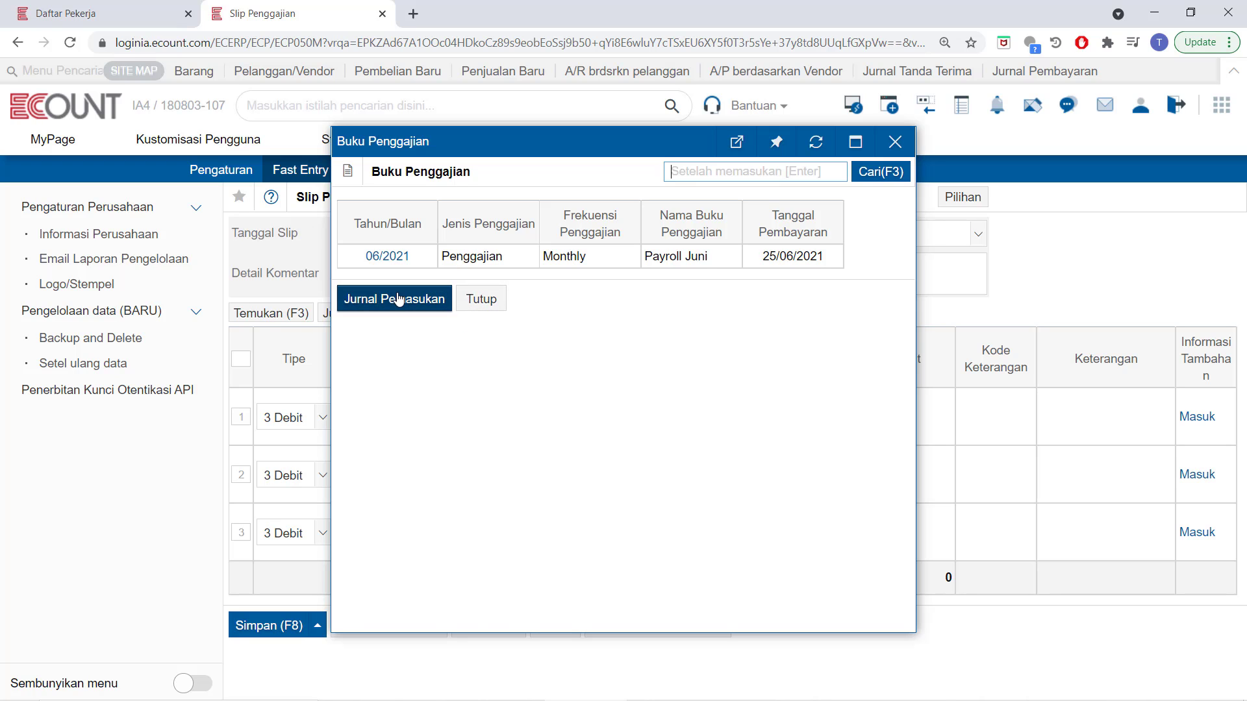
pyautogui.click(399, 299)
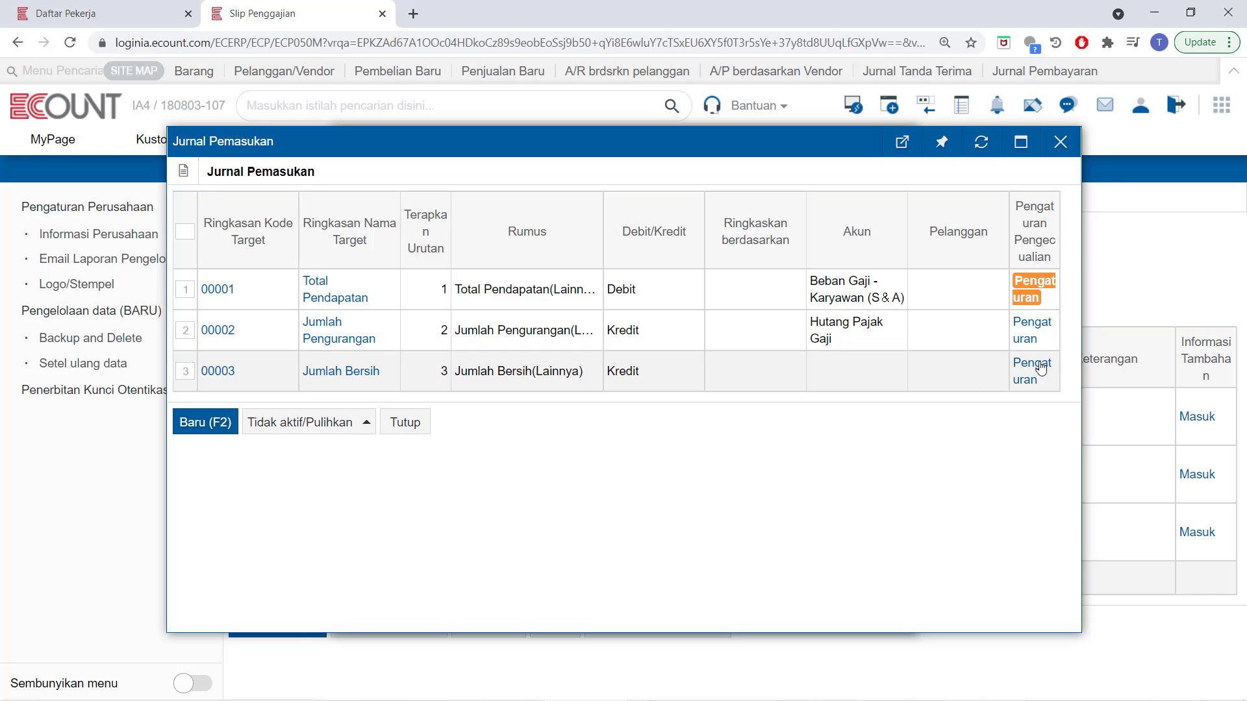
pyautogui.click(1029, 299)
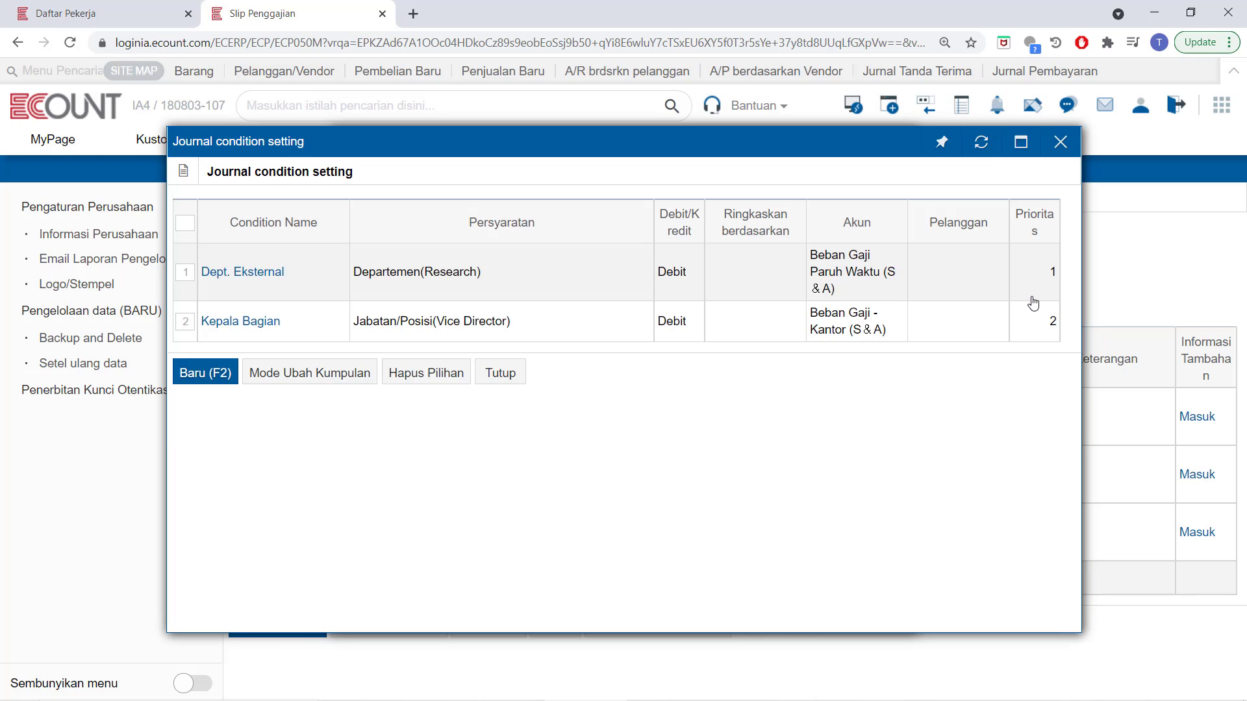
pyautogui.click(275, 278)
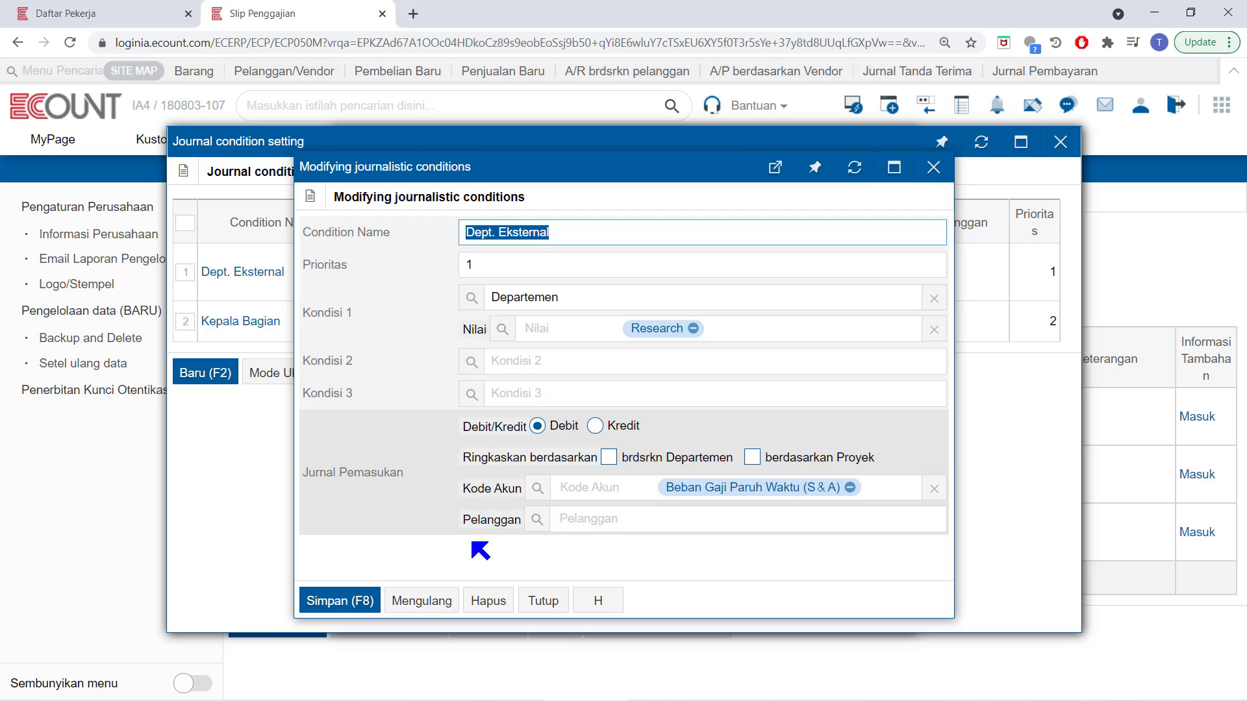
pyautogui.click(544, 600)
pyautogui.click(500, 373)
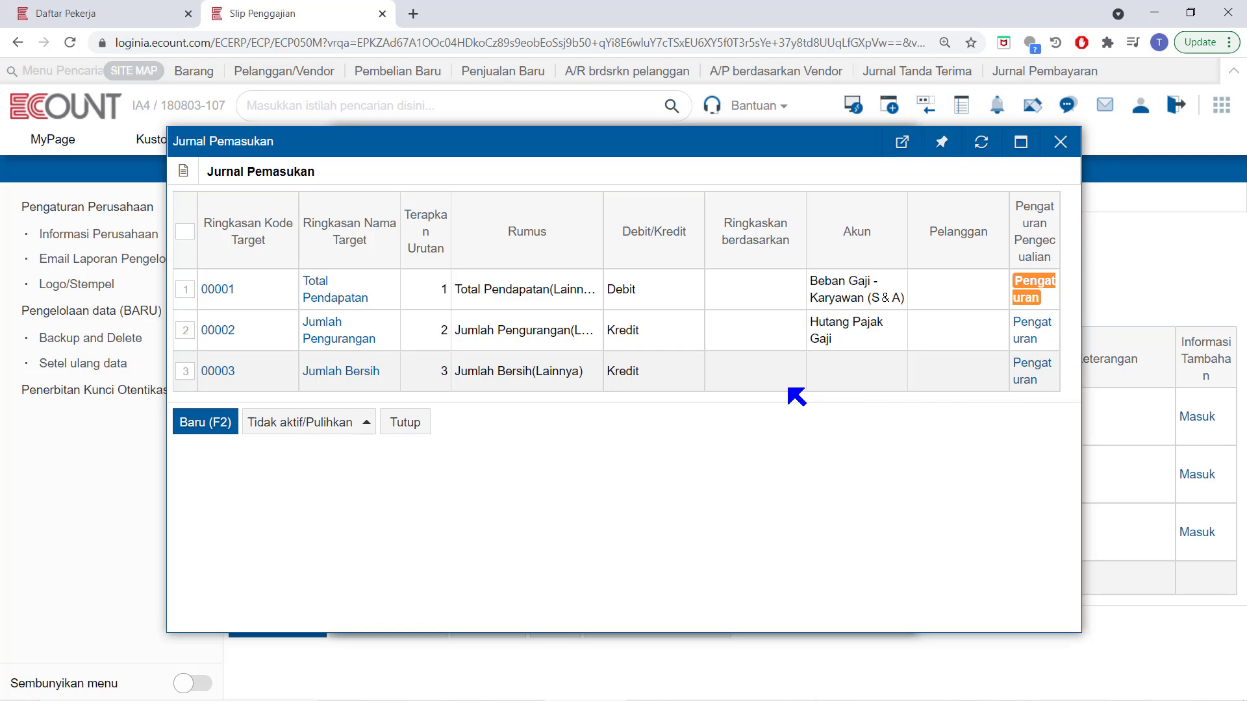
# Close the Jurnal Pemasukan and Buku Penggajian windows and show the Bantuan support options.
pyautogui.click(1060, 142)
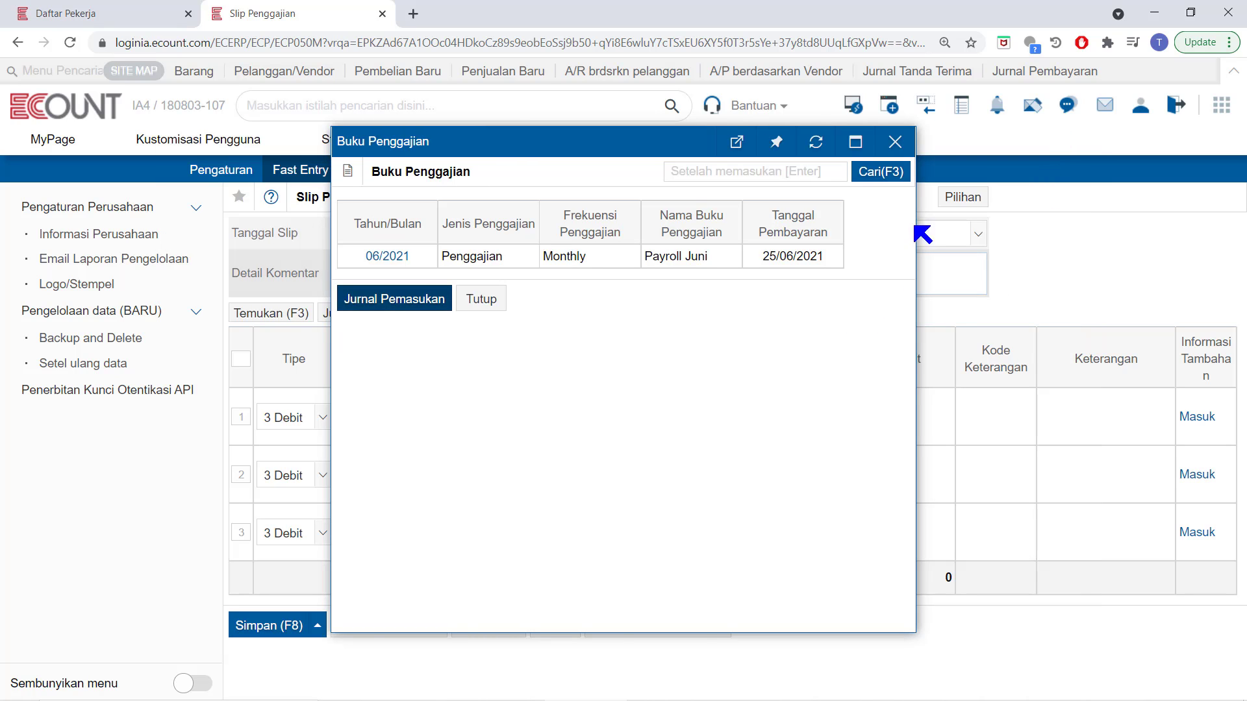
pyautogui.click(895, 141)
pyautogui.click(718, 105)
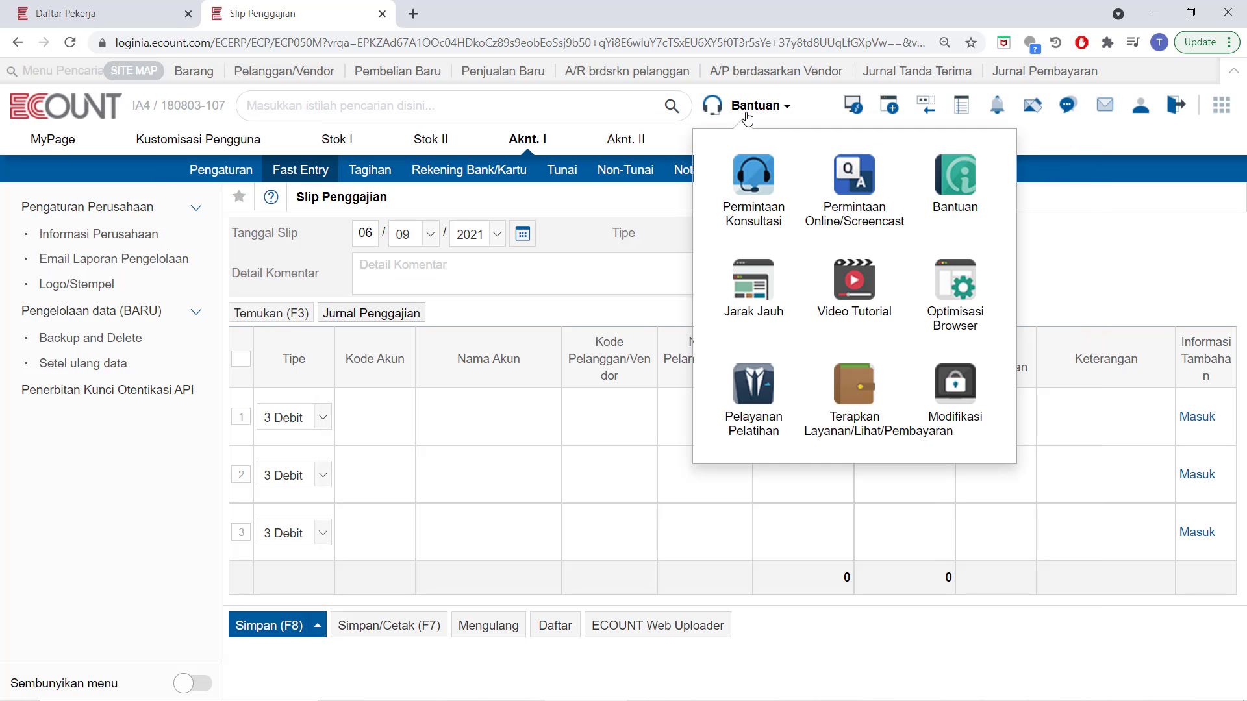